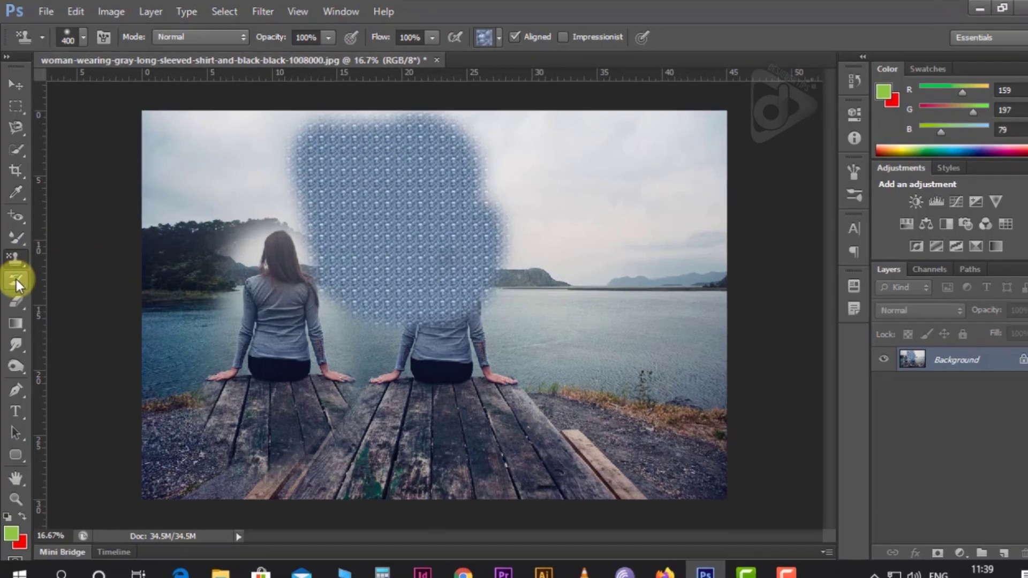
# - Restore the original photo by painting over the patterned patch and the duplicated woman with the History Brush
pyautogui.click(15, 273)
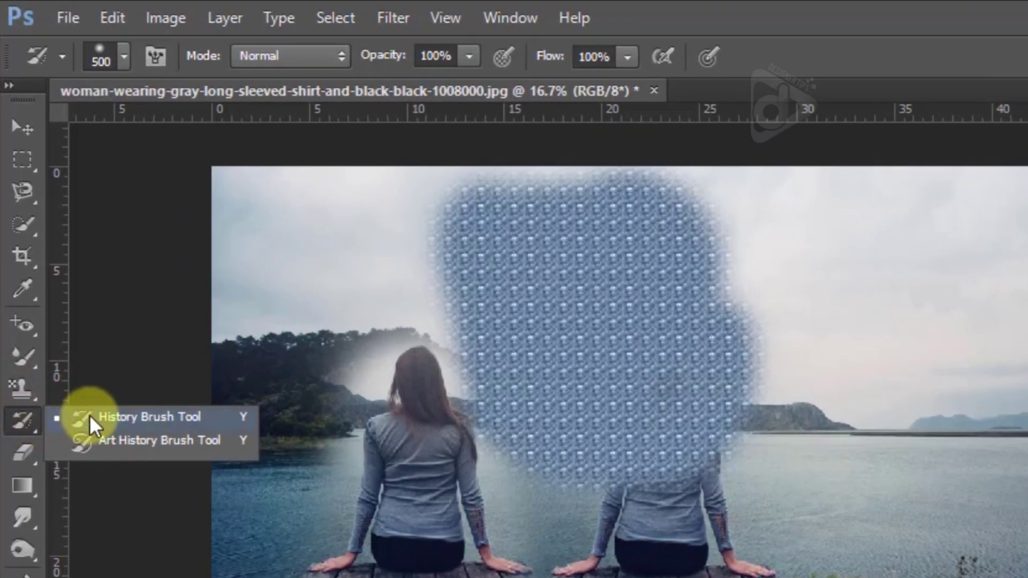
pyautogui.click(88, 416)
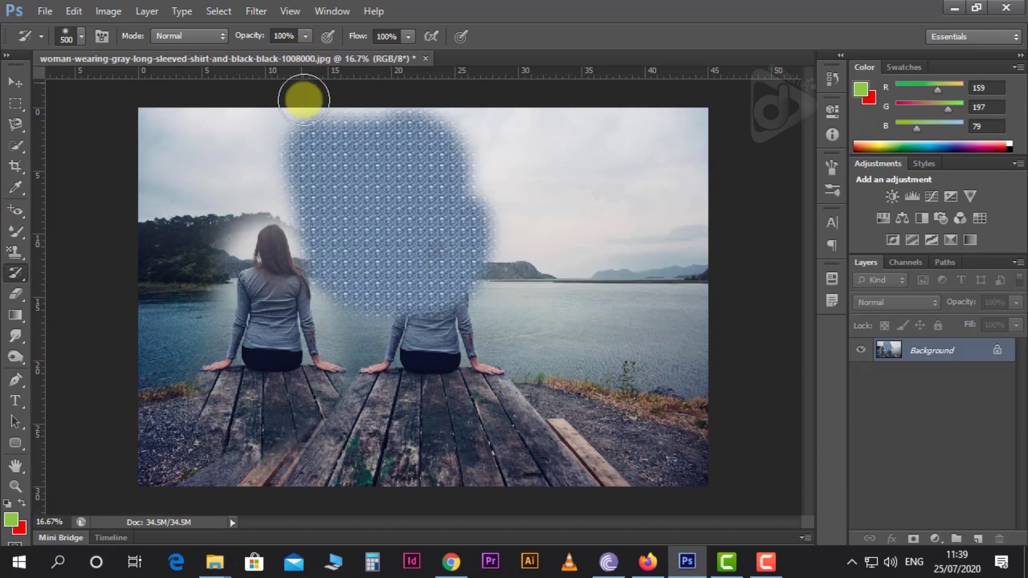
pyautogui.moveTo(254, 165)
pyautogui.mouseDown()
pyautogui.moveTo(338, 135)
pyautogui.moveTo(340, 160)
pyautogui.moveTo(301, 145)
pyautogui.moveTo(336, 139)
pyautogui.moveTo(286, 144)
pyautogui.moveTo(399, 116)
pyautogui.moveTo(405, 133)
pyautogui.moveTo(412, 120)
pyautogui.moveTo(446, 153)
pyautogui.moveTo(385, 147)
pyautogui.moveTo(451, 180)
pyautogui.moveTo(376, 208)
pyautogui.moveTo(447, 195)
pyautogui.moveTo(485, 220)
pyautogui.moveTo(441, 216)
pyautogui.moveTo(459, 205)
pyautogui.moveTo(461, 237)
pyautogui.moveTo(420, 246)
pyautogui.moveTo(455, 241)
pyautogui.moveTo(476, 253)
pyautogui.moveTo(461, 284)
pyautogui.moveTo(438, 298)
pyautogui.moveTo(399, 283)
pyautogui.moveTo(370, 198)
pyautogui.moveTo(342, 190)
pyautogui.moveTo(329, 214)
pyautogui.moveTo(362, 278)
pyautogui.moveTo(332, 252)
pyautogui.moveTo(305, 193)
pyautogui.moveTo(364, 288)
pyautogui.moveTo(327, 304)
pyautogui.moveTo(282, 216)
pyautogui.moveTo(228, 244)
pyautogui.moveTo(243, 266)
pyautogui.moveTo(267, 268)
pyautogui.moveTo(295, 319)
pyautogui.moveTo(253, 335)
pyautogui.moveTo(242, 362)
pyautogui.moveTo(270, 360)
pyautogui.moveTo(291, 399)
pyautogui.moveTo(271, 387)
pyautogui.moveTo(347, 390)
pyautogui.moveTo(292, 443)
pyautogui.moveTo(248, 428)
pyautogui.moveTo(235, 279)
pyautogui.moveTo(222, 392)
pyautogui.moveTo(228, 479)
pyautogui.moveTo(295, 396)
pyautogui.moveTo(284, 337)
pyautogui.moveTo(297, 310)
pyautogui.moveTo(342, 370)
pyautogui.moveTo(347, 450)
pyautogui.moveTo(294, 488)
pyautogui.moveTo(192, 418)
pyautogui.moveTo(197, 369)
pyautogui.moveTo(424, 387)
pyautogui.moveTo(344, 256)
pyautogui.moveTo(489, 236)
pyautogui.moveTo(434, 244)
pyautogui.moveTo(451, 358)
pyautogui.moveTo(351, 229)
pyautogui.moveTo(270, 223)
pyautogui.moveTo(464, 240)
pyautogui.moveTo(498, 270)
pyautogui.moveTo(504, 370)
pyautogui.moveTo(365, 413)
pyautogui.moveTo(347, 330)
pyautogui.moveTo(362, 413)
pyautogui.moveTo(408, 330)
pyautogui.moveTo(69, 282)
pyautogui.mouseUp()
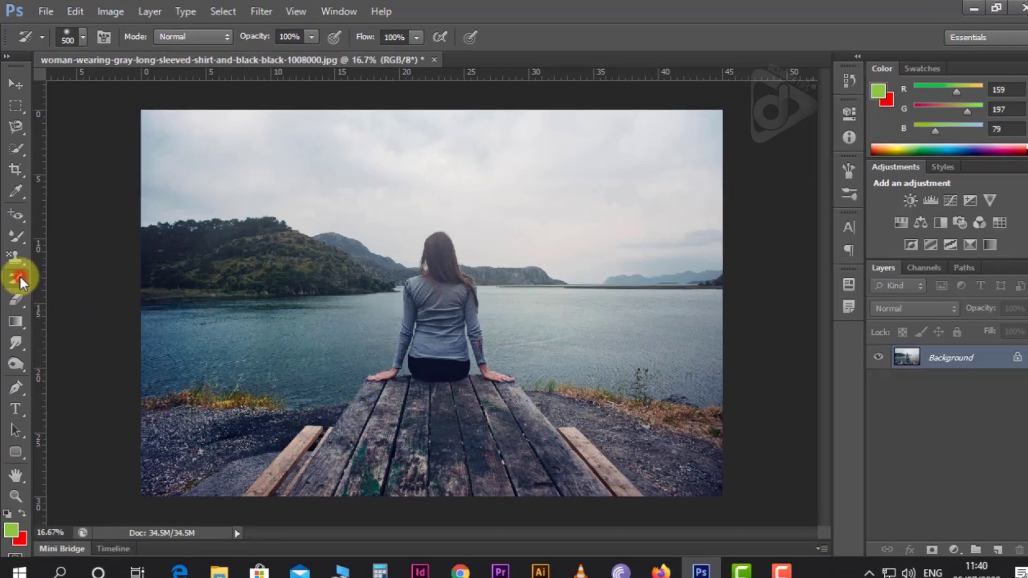
# - Paint over the hills, water and grassy shore beside the woman with the Art History Brush at a size of 93 px
pyautogui.rightClick(20, 273)
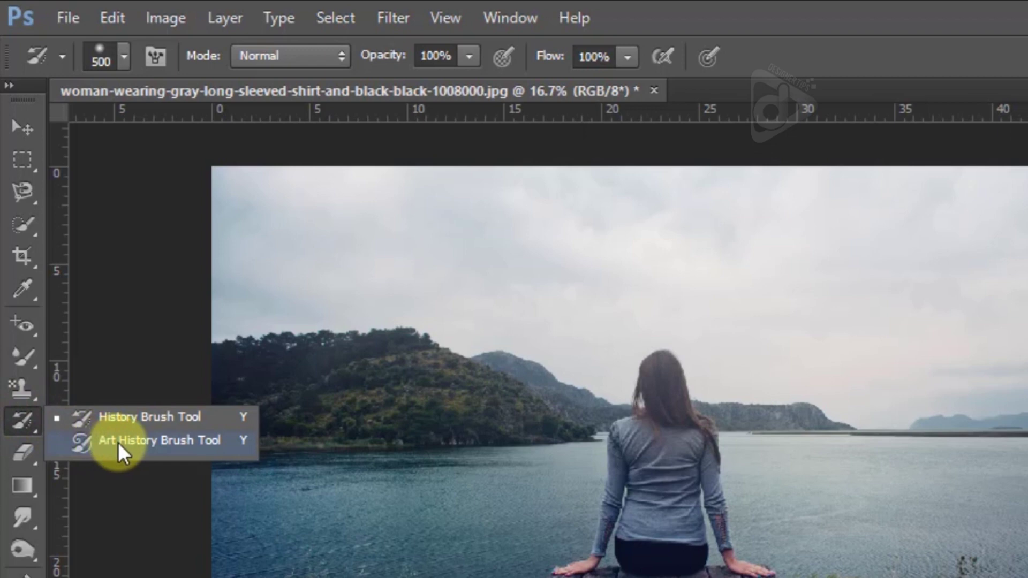
pyautogui.click(118, 441)
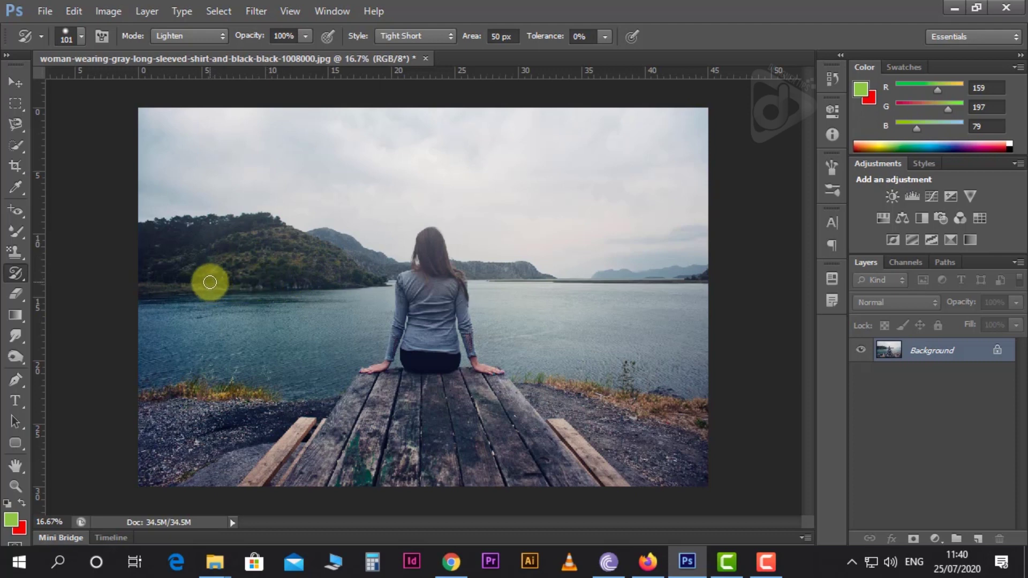
pyautogui.click(79, 34)
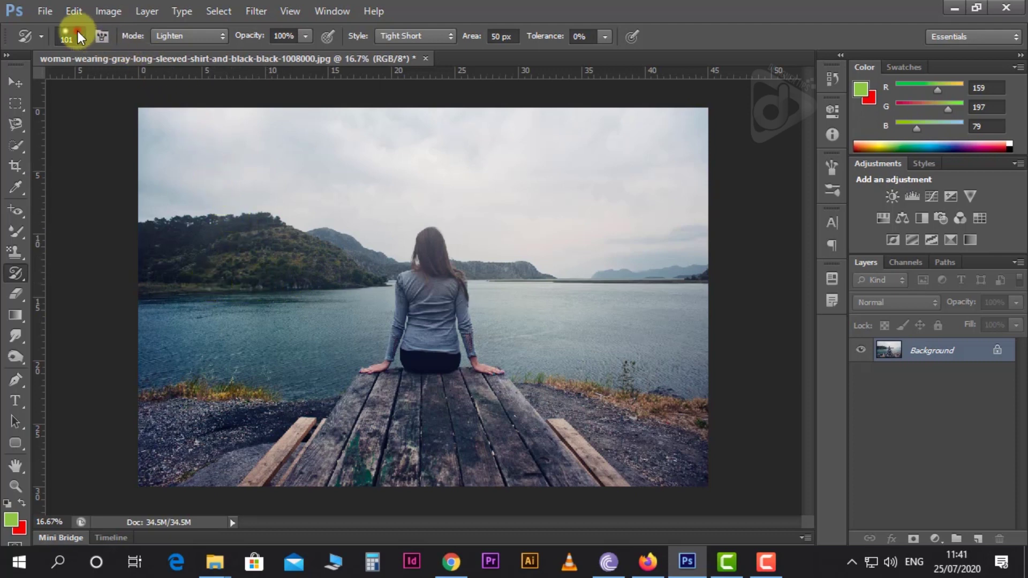
pyautogui.click(95, 84)
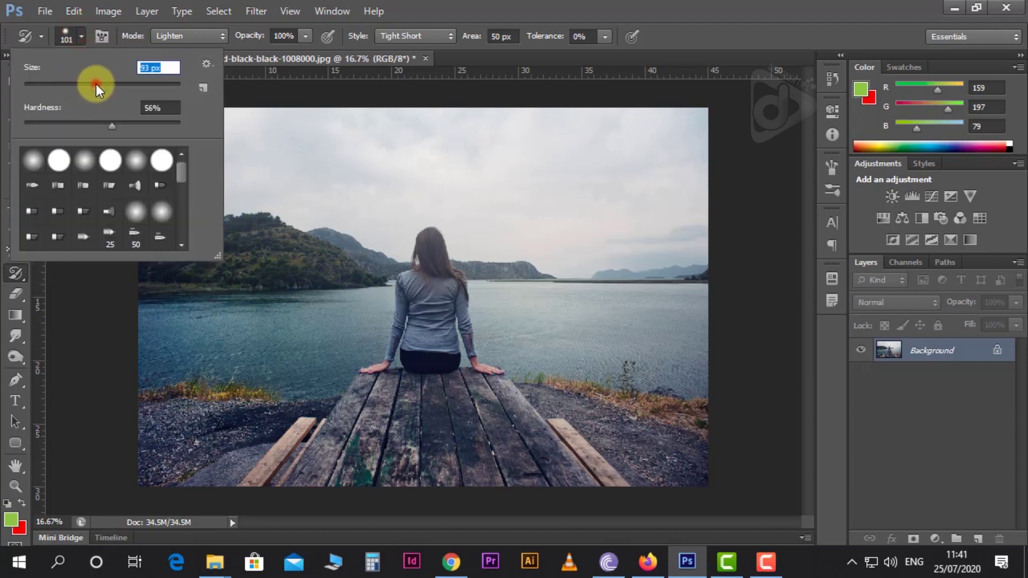
pyautogui.click(268, 221)
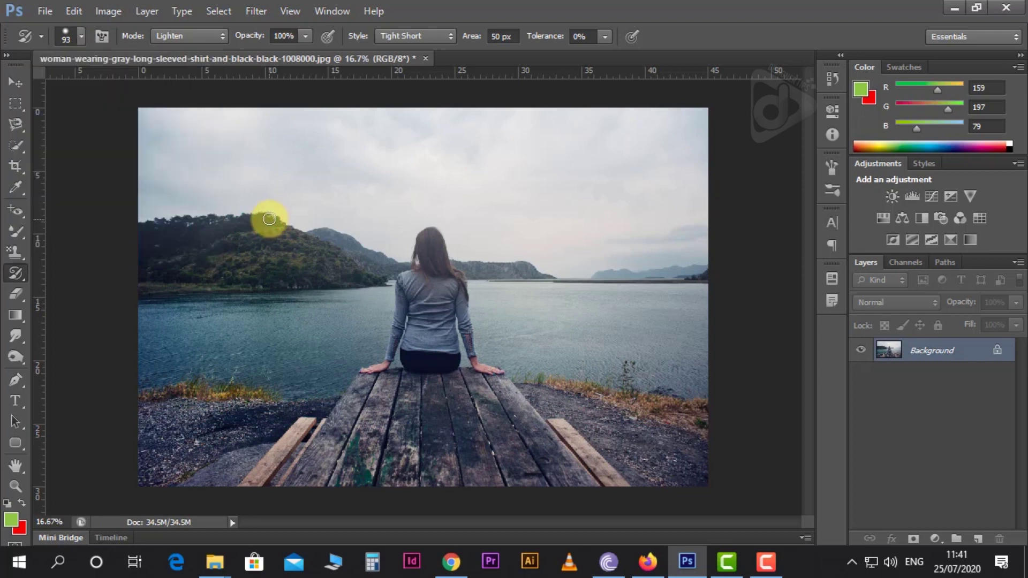
pyautogui.moveTo(289, 225)
pyautogui.mouseDown()
pyautogui.moveTo(328, 252)
pyautogui.moveTo(293, 253)
pyautogui.moveTo(285, 274)
pyautogui.moveTo(210, 252)
pyautogui.moveTo(201, 237)
pyautogui.moveTo(251, 217)
pyautogui.moveTo(158, 226)
pyautogui.moveTo(155, 237)
pyautogui.moveTo(210, 260)
pyautogui.moveTo(176, 263)
pyautogui.moveTo(165, 274)
pyautogui.moveTo(171, 295)
pyautogui.moveTo(256, 295)
pyautogui.moveTo(224, 282)
pyautogui.moveTo(224, 270)
pyautogui.moveTo(283, 293)
pyautogui.moveTo(259, 271)
pyautogui.moveTo(338, 263)
pyautogui.moveTo(366, 276)
pyautogui.moveTo(332, 238)
pyautogui.moveTo(376, 257)
pyautogui.moveTo(381, 273)
pyautogui.moveTo(327, 242)
pyautogui.moveTo(270, 233)
pyautogui.moveTo(352, 273)
pyautogui.moveTo(329, 283)
pyautogui.moveTo(140, 290)
pyautogui.moveTo(233, 268)
pyautogui.moveTo(305, 285)
pyautogui.moveTo(236, 249)
pyautogui.moveTo(143, 232)
pyautogui.moveTo(220, 258)
pyautogui.moveTo(378, 268)
pyautogui.moveTo(381, 251)
pyautogui.moveTo(383, 269)
pyautogui.moveTo(292, 311)
pyautogui.moveTo(273, 300)
pyautogui.moveTo(229, 322)
pyautogui.moveTo(248, 309)
pyautogui.moveTo(218, 301)
pyautogui.moveTo(155, 317)
pyautogui.moveTo(133, 355)
pyautogui.moveTo(281, 348)
pyautogui.moveTo(281, 365)
pyautogui.moveTo(310, 354)
pyautogui.moveTo(267, 330)
pyautogui.moveTo(230, 371)
pyautogui.moveTo(271, 351)
pyautogui.moveTo(311, 386)
pyautogui.moveTo(191, 399)
pyautogui.moveTo(202, 393)
pyautogui.moveTo(123, 428)
pyautogui.mouseUp()
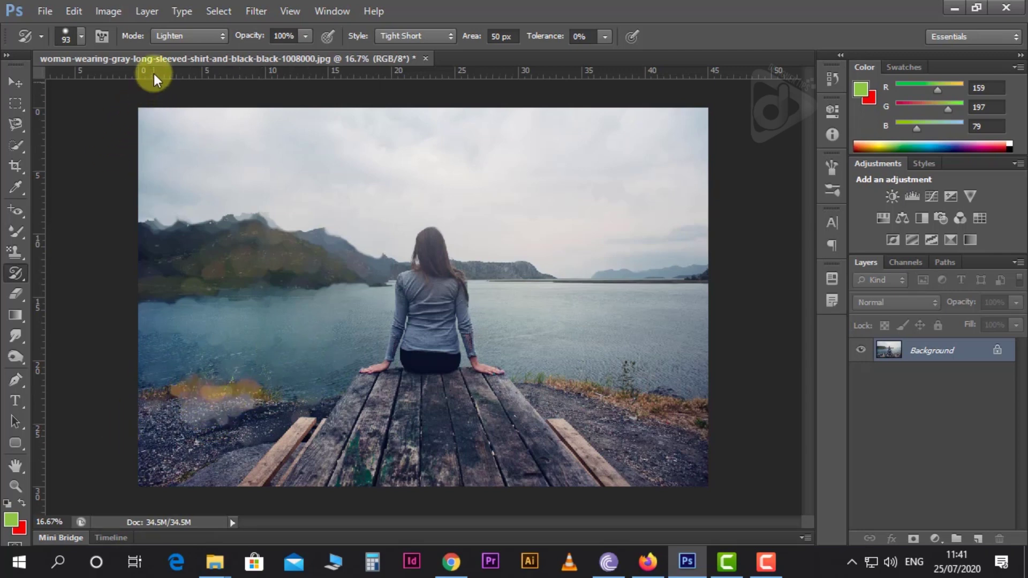
pyautogui.click(168, 37)
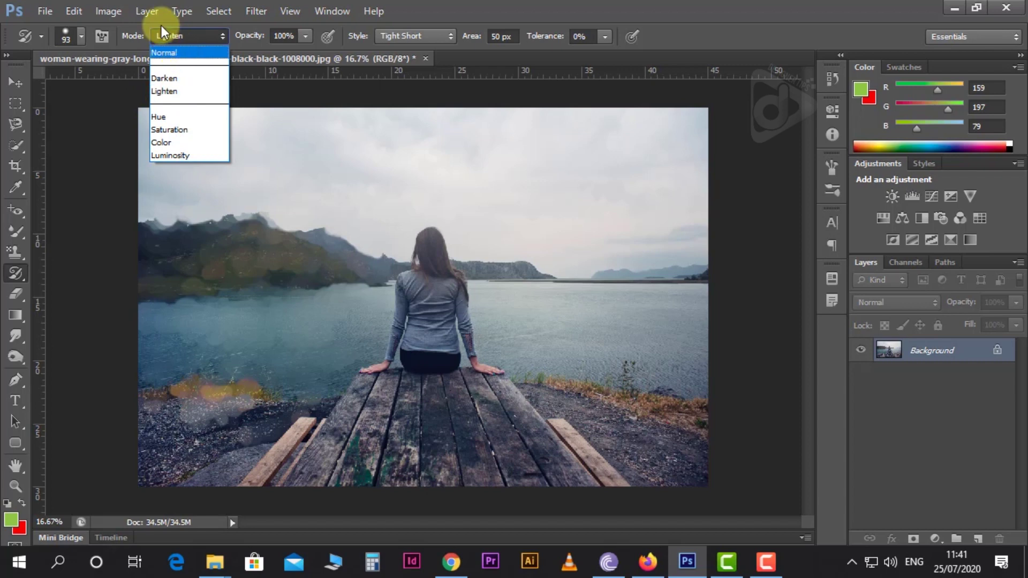
pyautogui.click(166, 37)
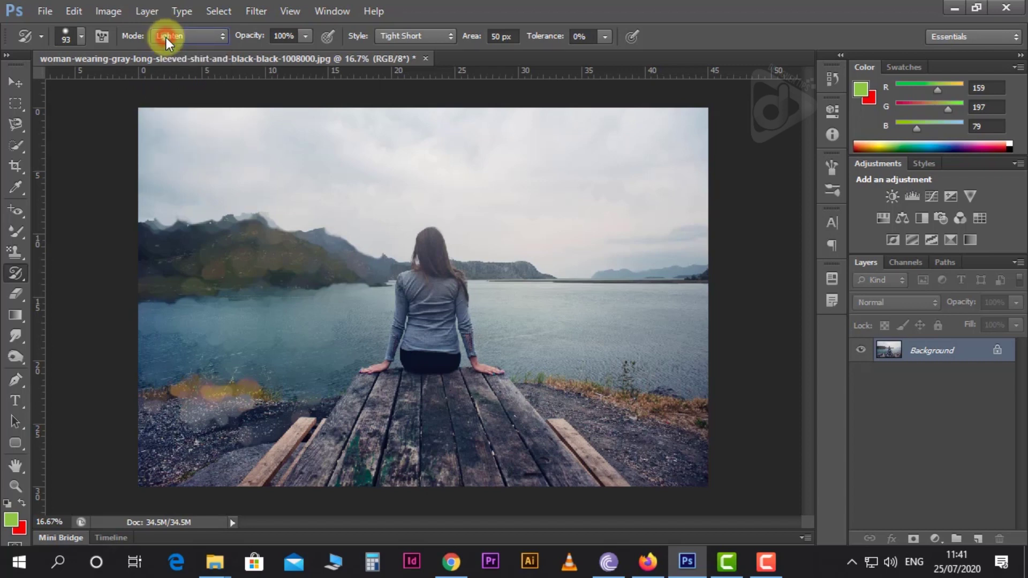
pyautogui.click(21, 268)
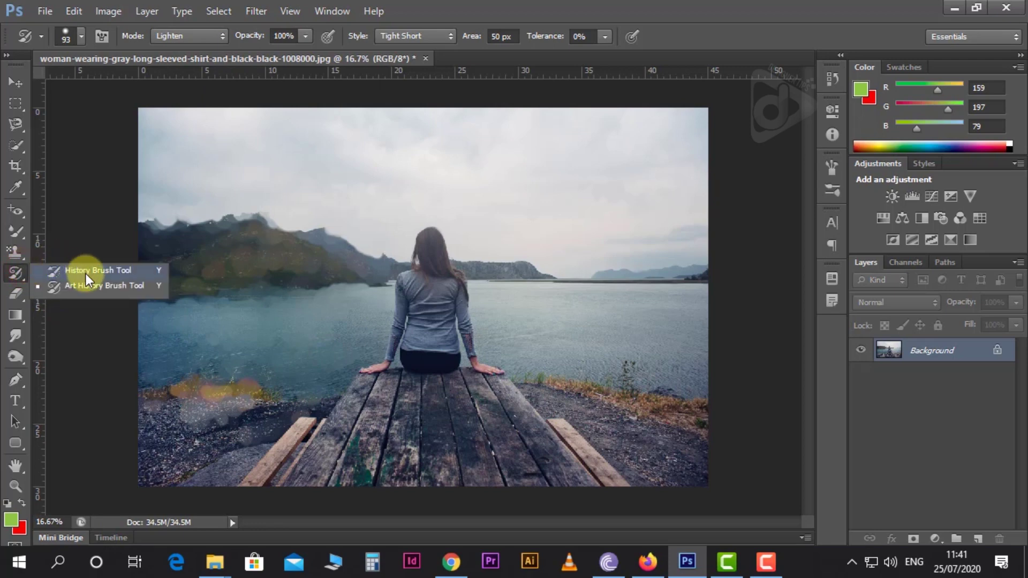
pyautogui.click(92, 288)
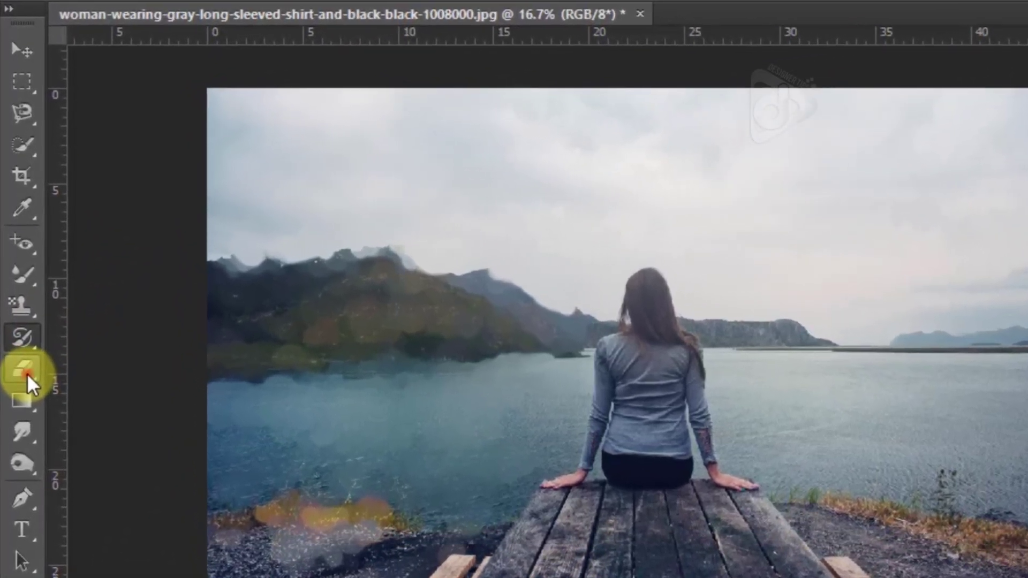
# - Select the Eraser Tool and set the background color to a bright red
pyautogui.click(18, 332)
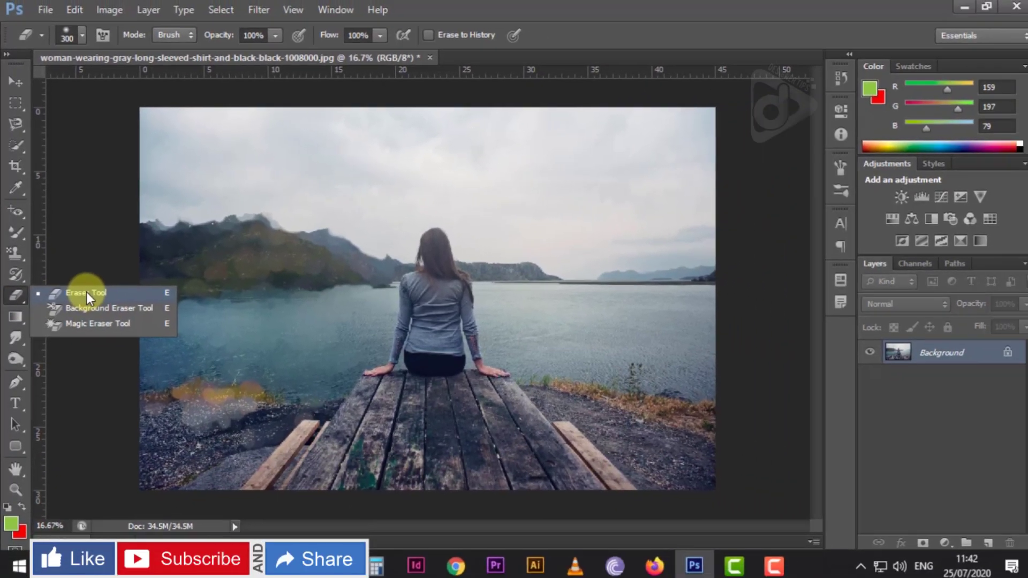
pyautogui.click(86, 294)
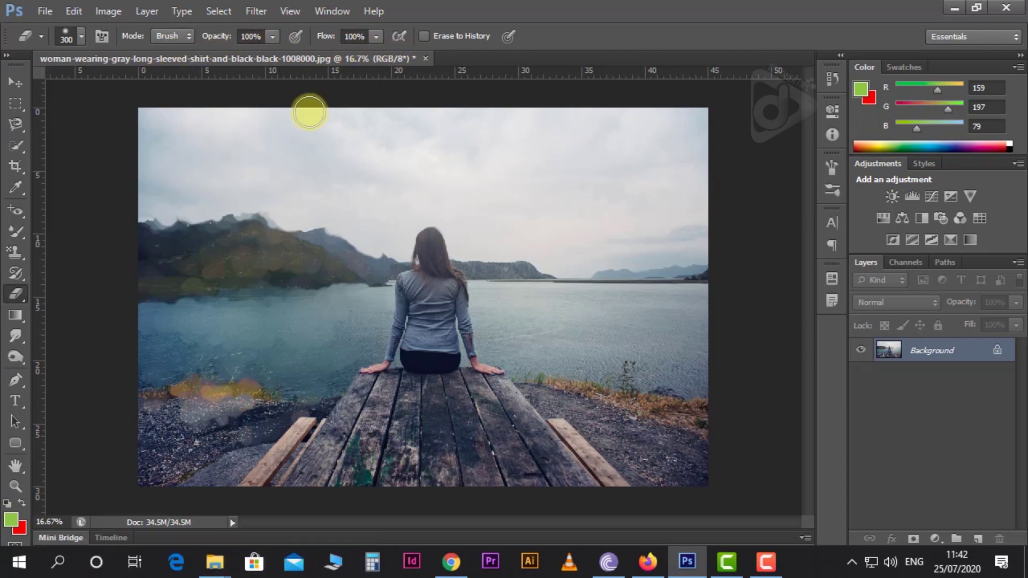
pyautogui.moveTo(344, 241)
pyautogui.mouseDown()
pyautogui.moveTo(333, 260)
pyautogui.moveTo(336, 235)
pyautogui.moveTo(343, 251)
pyautogui.moveTo(337, 227)
pyautogui.moveTo(377, 232)
pyautogui.moveTo(334, 254)
pyautogui.moveTo(352, 221)
pyautogui.moveTo(369, 242)
pyautogui.moveTo(332, 234)
pyautogui.moveTo(349, 222)
pyautogui.moveTo(343, 253)
pyautogui.mouseUp()
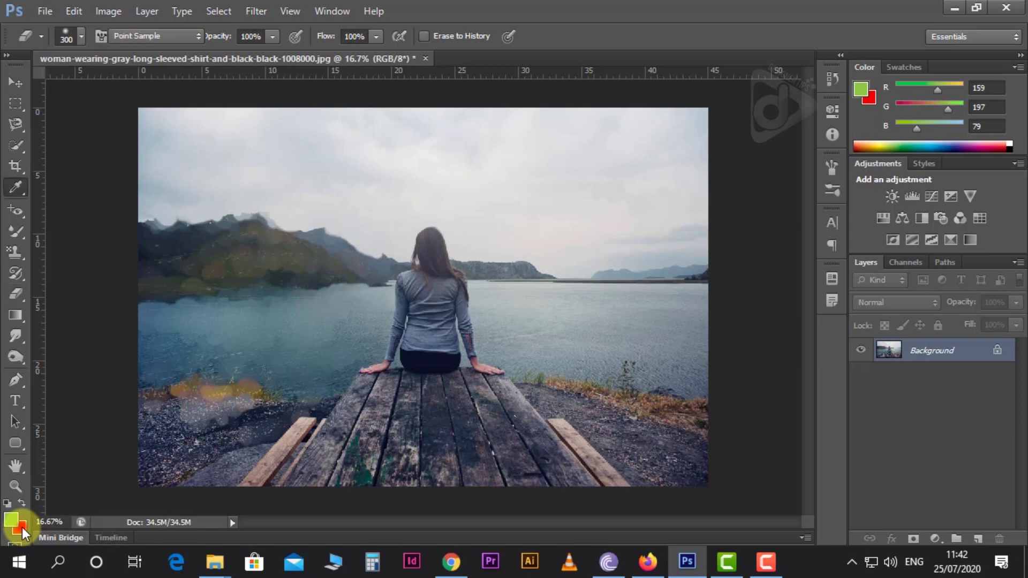
pyautogui.click(22, 528)
pyautogui.click(717, 218)
pyautogui.press('Return')
# - Erase the hills, sky and water next to the woman's head to the red background color with the Eraser
pyautogui.moveTo(289, 247)
pyautogui.mouseDown()
pyautogui.moveTo(298, 232)
pyautogui.moveTo(284, 262)
pyautogui.mouseUp()
pyautogui.moveTo(360, 220)
pyautogui.mouseDown()
pyautogui.moveTo(365, 283)
pyautogui.moveTo(315, 259)
pyautogui.moveTo(363, 279)
pyautogui.moveTo(340, 219)
pyautogui.moveTo(323, 276)
pyautogui.moveTo(353, 275)
pyautogui.moveTo(308, 260)
pyautogui.moveTo(365, 202)
pyautogui.moveTo(383, 258)
pyautogui.mouseUp()
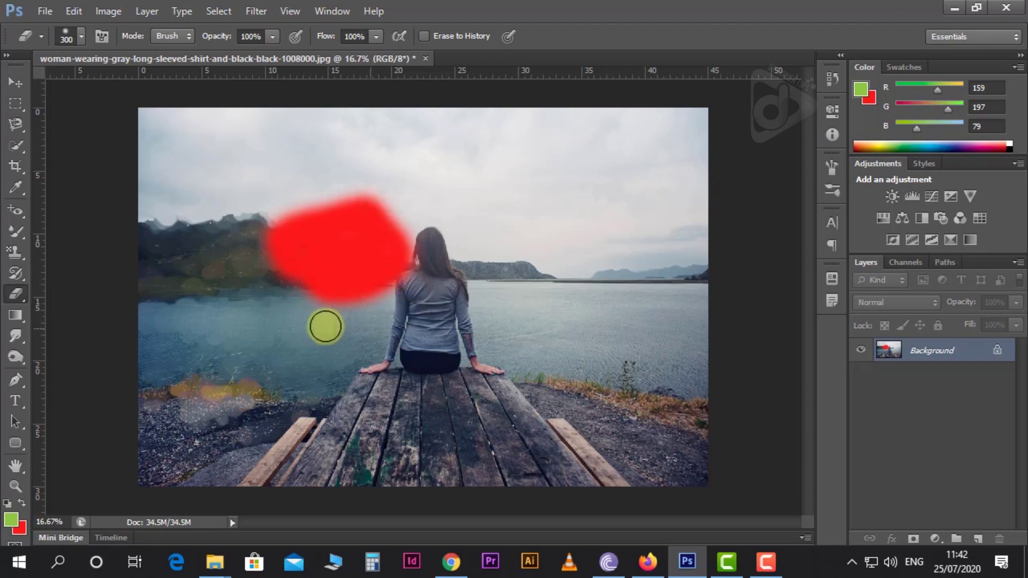
pyautogui.click(412, 248)
pyautogui.moveTo(413, 249)
pyautogui.mouseDown()
pyautogui.moveTo(372, 291)
pyautogui.moveTo(323, 288)
pyautogui.moveTo(295, 263)
pyautogui.moveTo(326, 238)
pyautogui.moveTo(309, 224)
pyautogui.moveTo(339, 217)
pyautogui.moveTo(362, 220)
pyautogui.moveTo(387, 247)
pyautogui.moveTo(353, 259)
pyautogui.mouseUp()
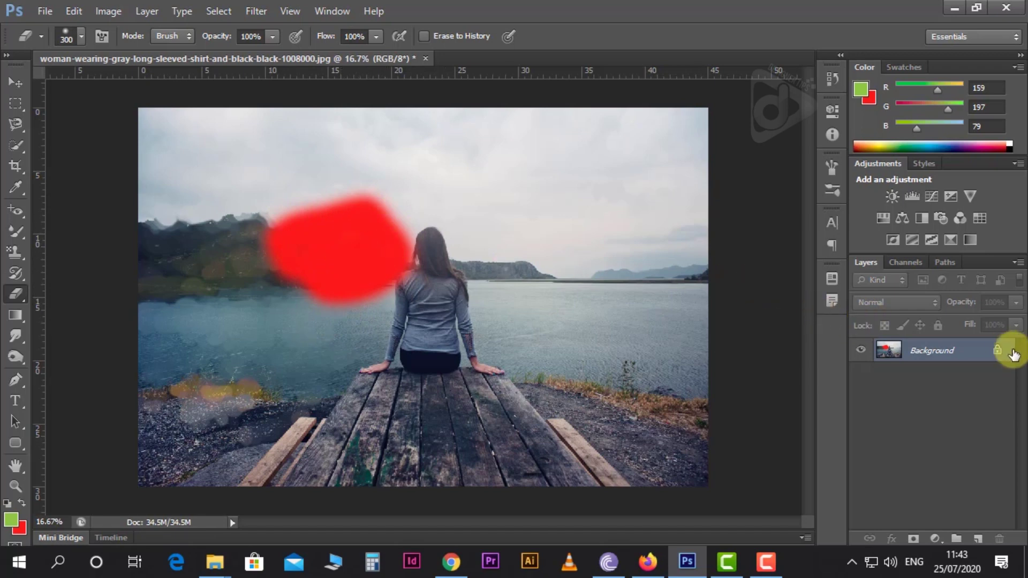
# - Convert the Background into the regular layer Layer 0 and erase the red patch beside the woman to transparency
pyautogui.doubleClick(973, 360)
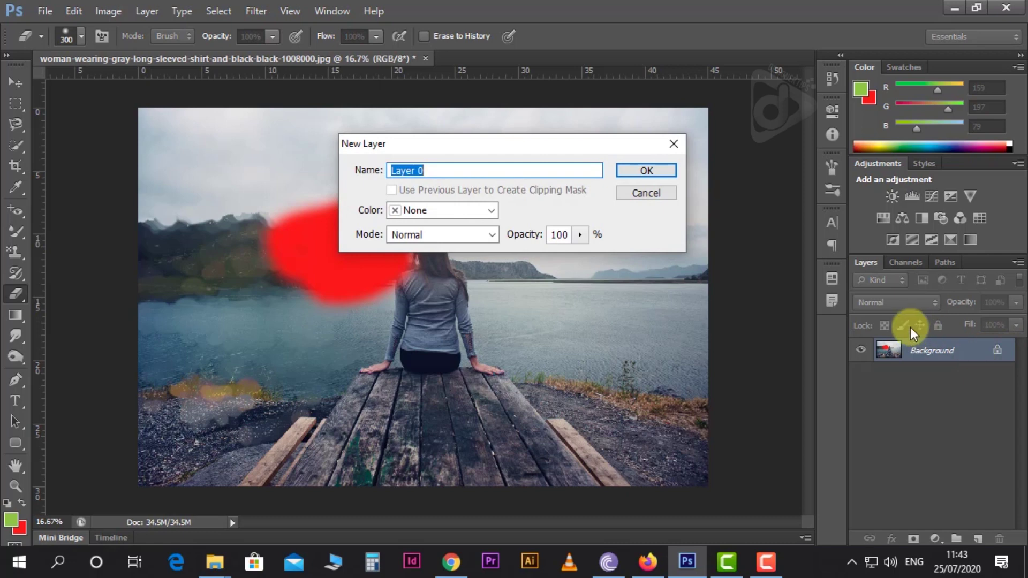
pyautogui.click(646, 172)
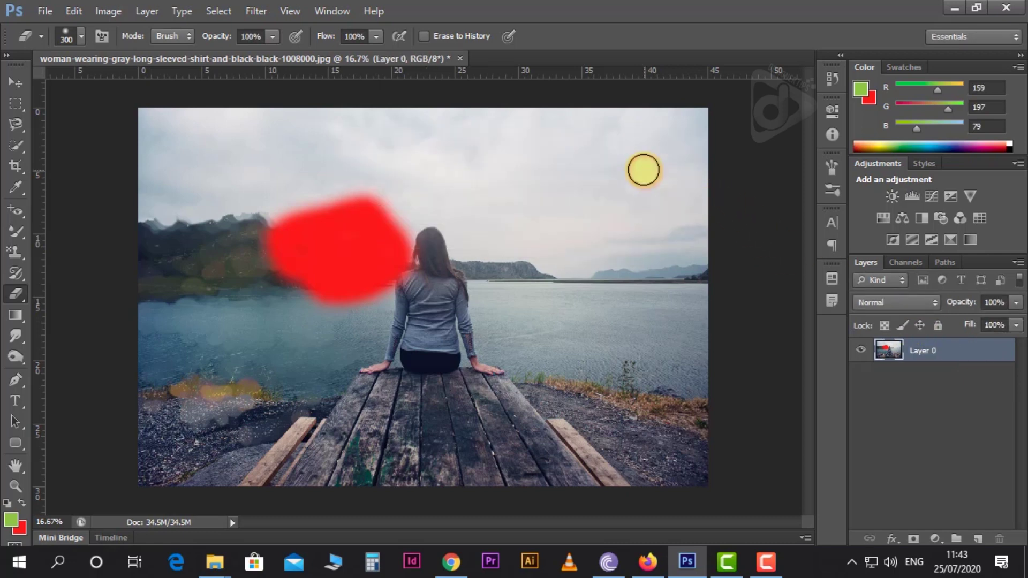
pyautogui.moveTo(316, 197)
pyautogui.mouseDown()
pyautogui.moveTo(346, 241)
pyautogui.moveTo(346, 287)
pyautogui.moveTo(273, 227)
pyautogui.moveTo(280, 273)
pyautogui.moveTo(289, 289)
pyautogui.moveTo(358, 321)
pyautogui.moveTo(383, 230)
pyautogui.moveTo(347, 198)
pyautogui.mouseUp()
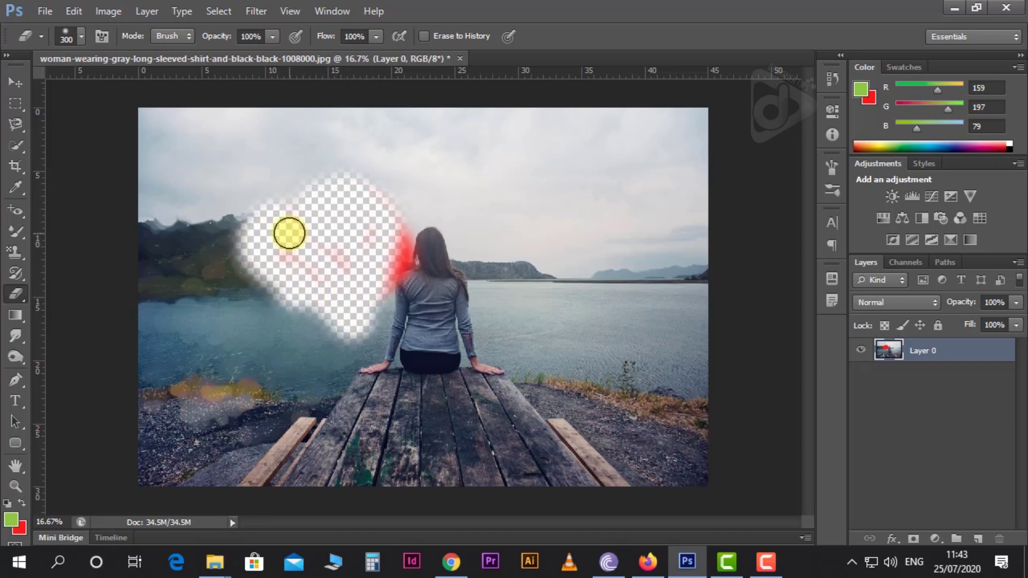
pyautogui.moveTo(390, 253)
pyautogui.mouseDown()
pyautogui.moveTo(361, 323)
pyautogui.moveTo(320, 338)
pyautogui.moveTo(289, 296)
pyautogui.moveTo(340, 279)
pyautogui.mouseUp()
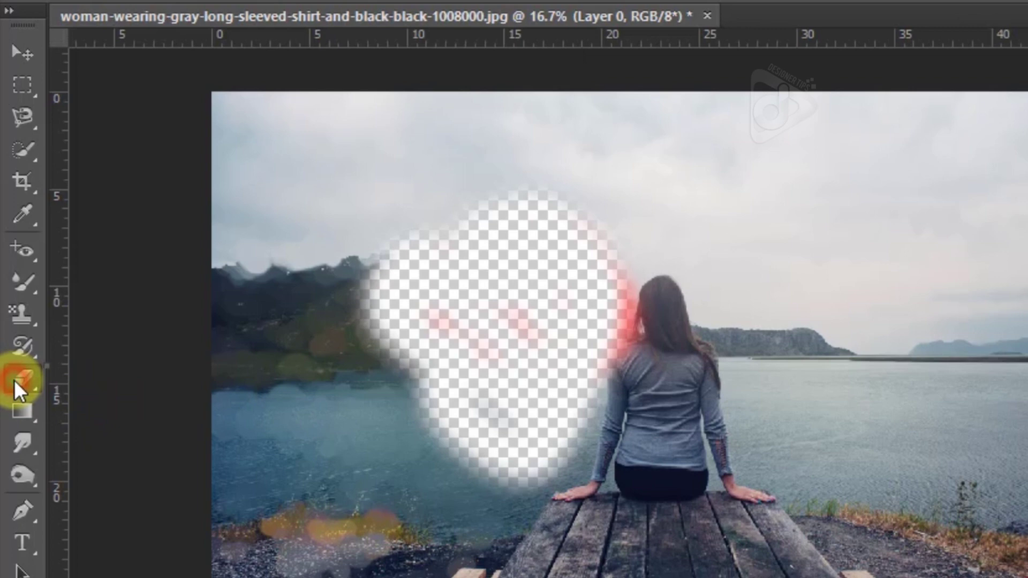
# - Select the Background Eraser Tool and undo the Eraser strokes and the background's conversion to a layer
pyautogui.rightClick(20, 368)
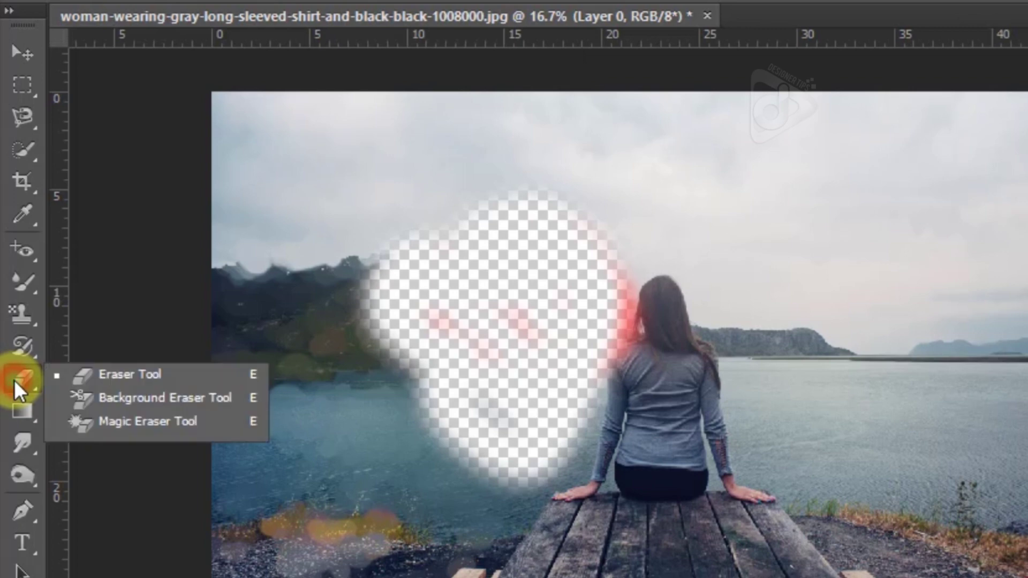
pyautogui.click(103, 401)
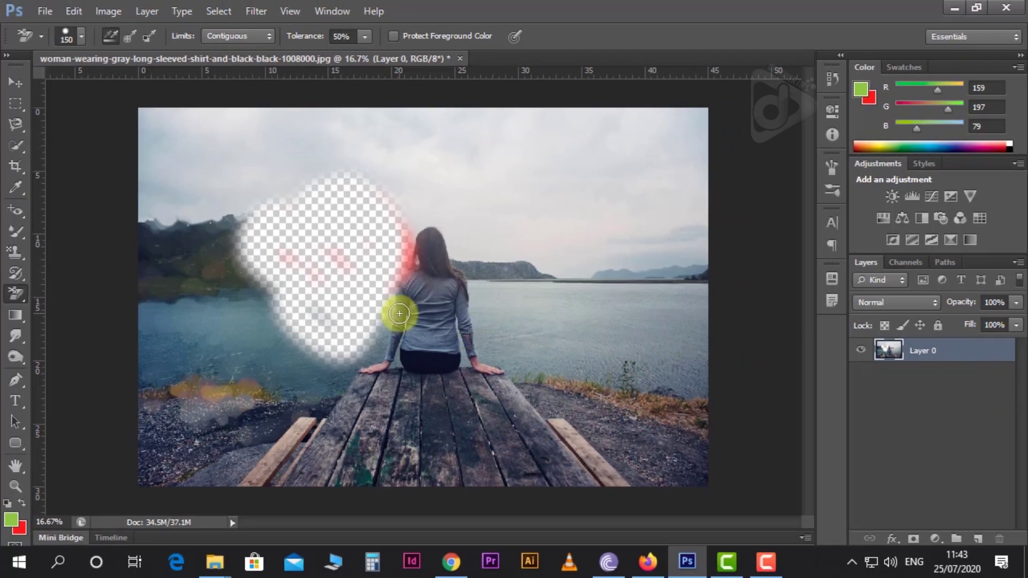
pyautogui.hotkey('ctrl', 'z')
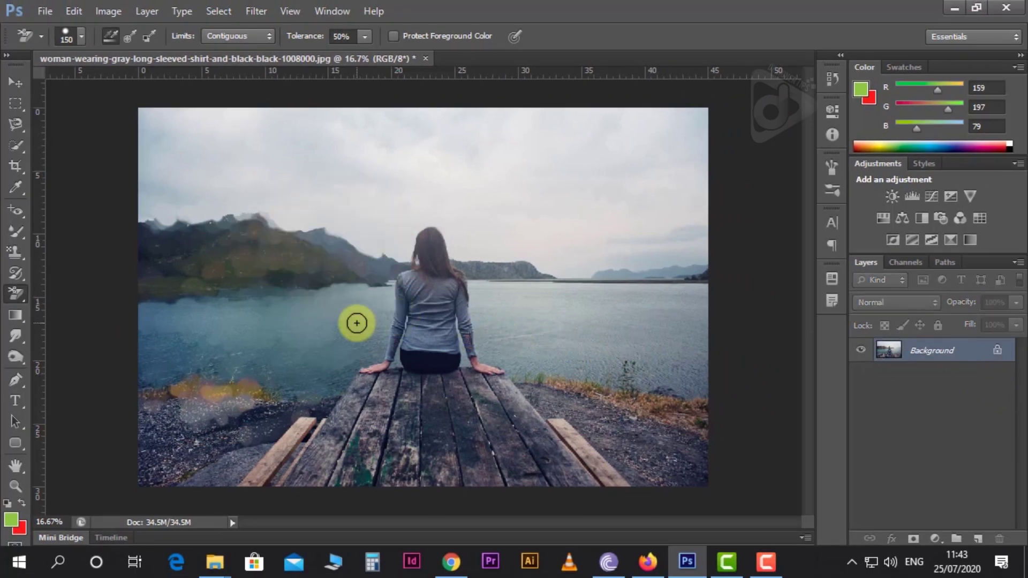
# - Erase a spot of sky and parts of the hills and water beside the woman to transparency with the Background Eraser
pyautogui.click(337, 209)
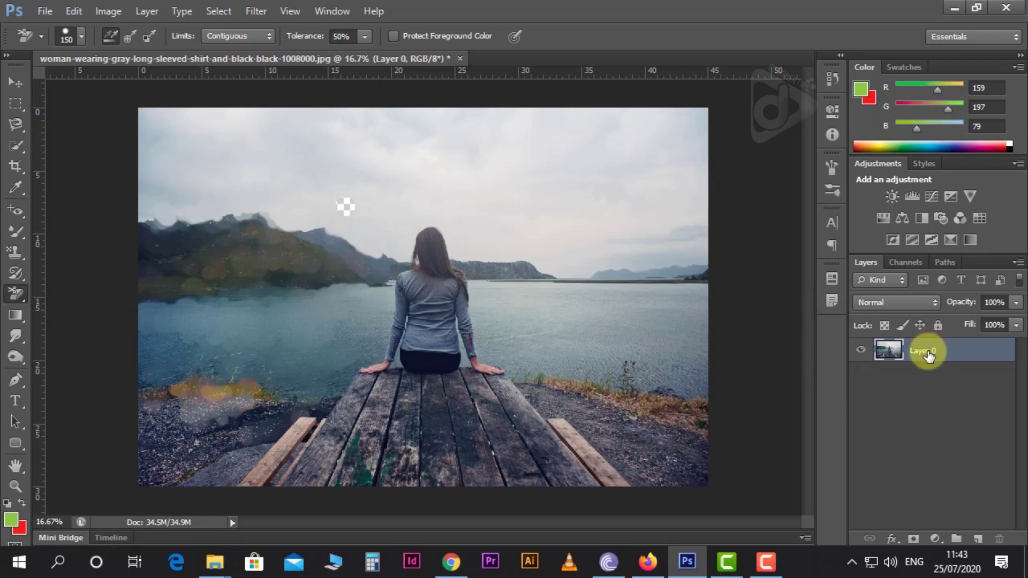
pyautogui.moveTo(340, 302)
pyautogui.mouseDown()
pyautogui.moveTo(312, 296)
pyautogui.moveTo(294, 275)
pyautogui.moveTo(305, 292)
pyautogui.moveTo(333, 271)
pyautogui.moveTo(358, 283)
pyautogui.mouseUp()
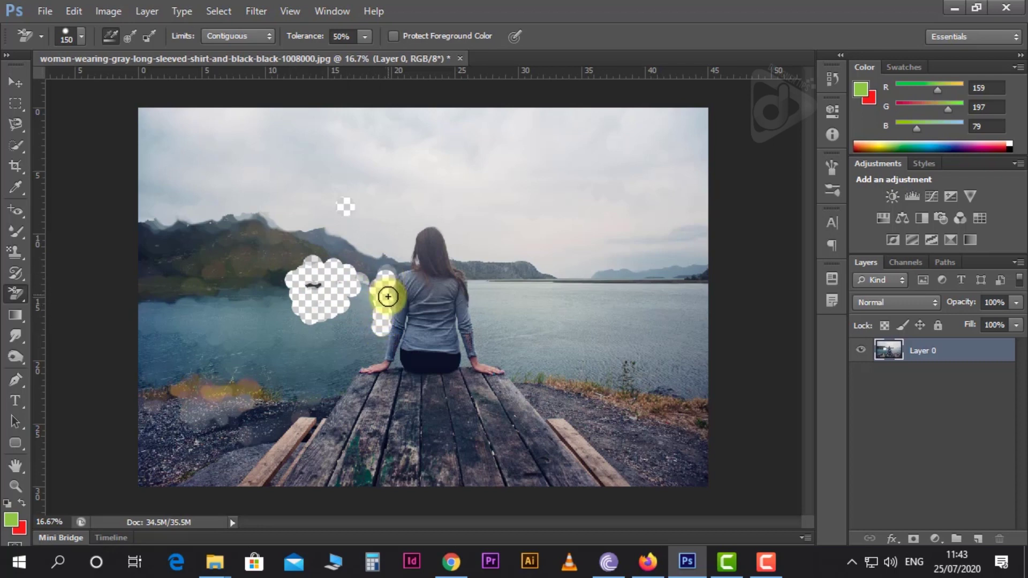
pyautogui.moveTo(384, 297); pyautogui.dragTo(390, 248)
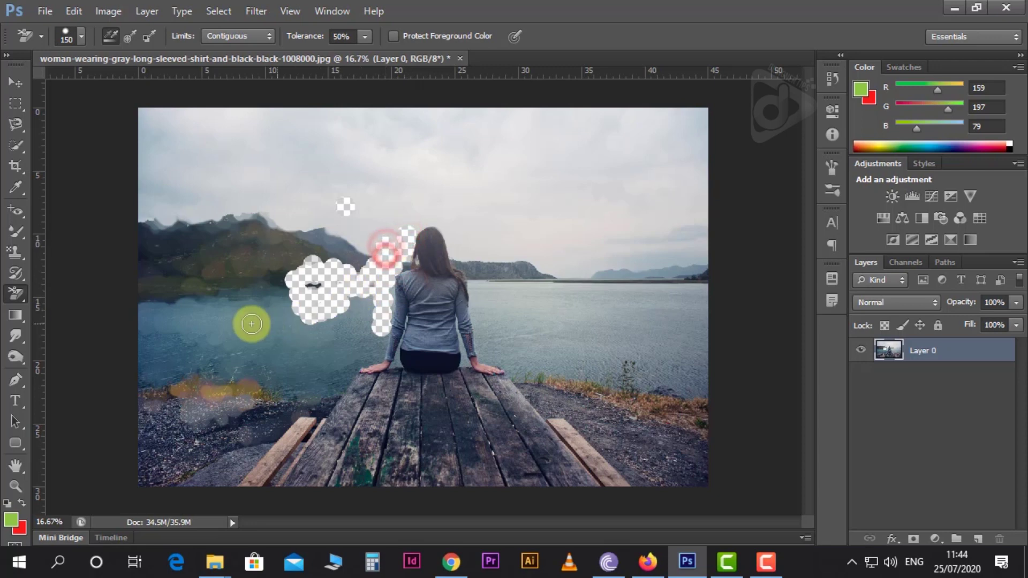
# - Erase the water on the woman's right and the sky to transparency with the Magic Eraser at tolerance 32
pyautogui.rightClick(16, 293)
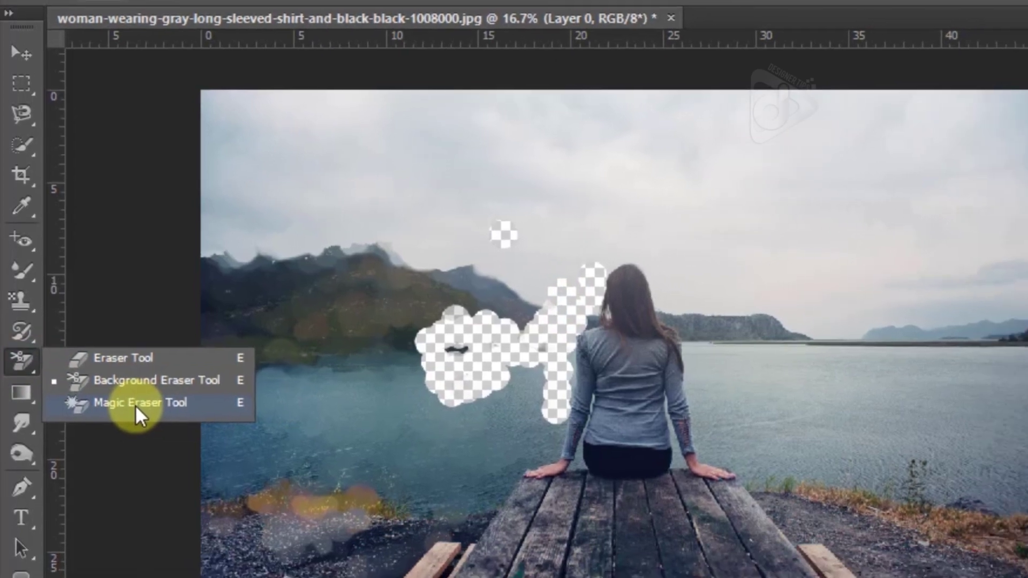
pyautogui.click(144, 417)
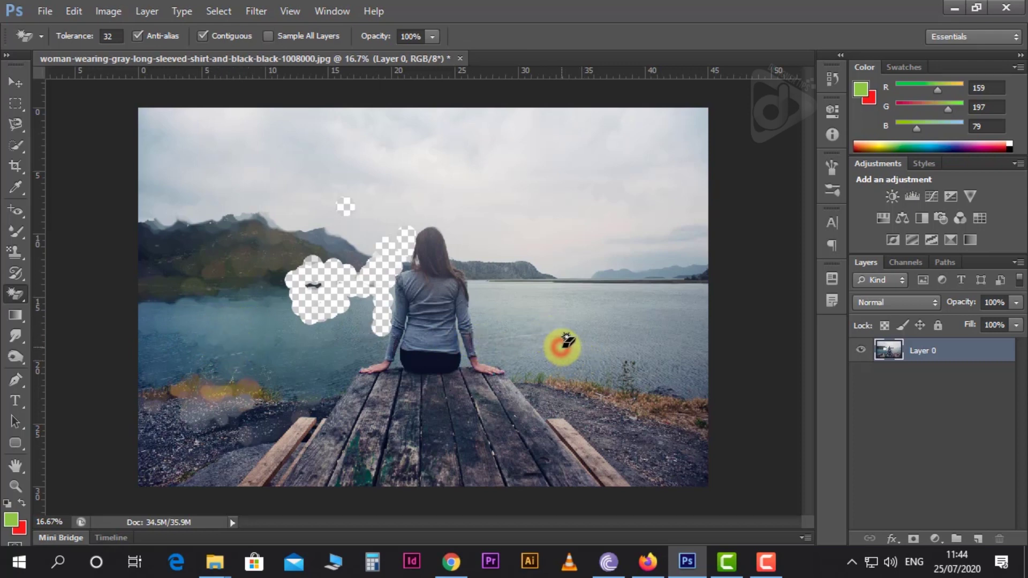
pyautogui.click(563, 342)
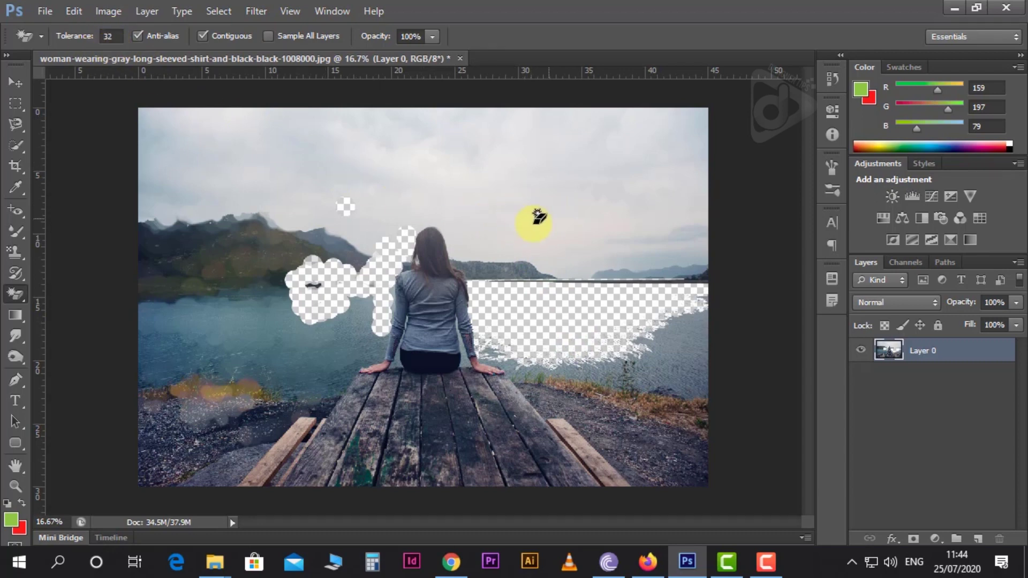
pyautogui.click(529, 198)
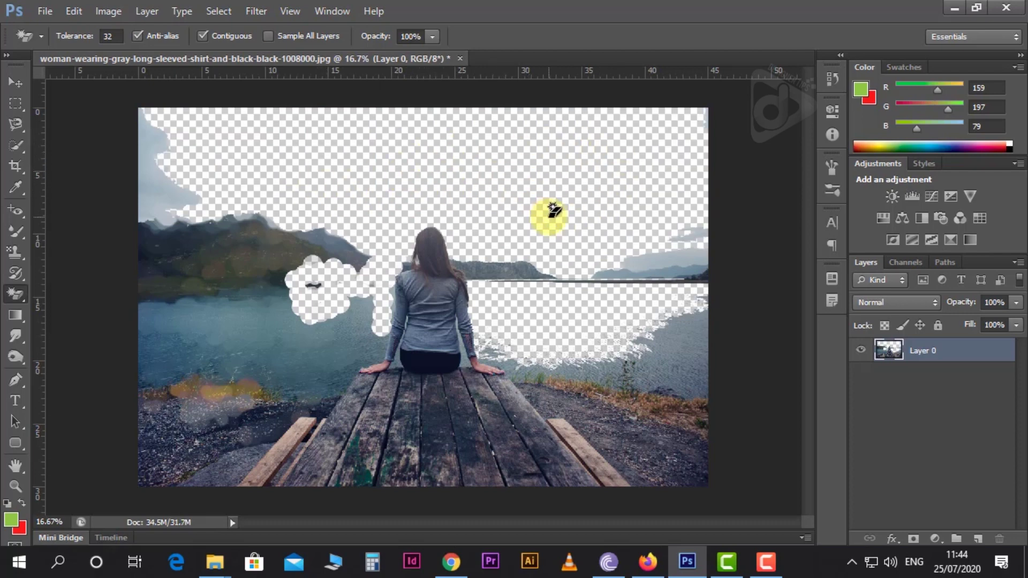
# - Undo all the Magic Eraser and Background Eraser edits, including the background's conversion to a layer
pyautogui.hotkey('ctrl', 'z')
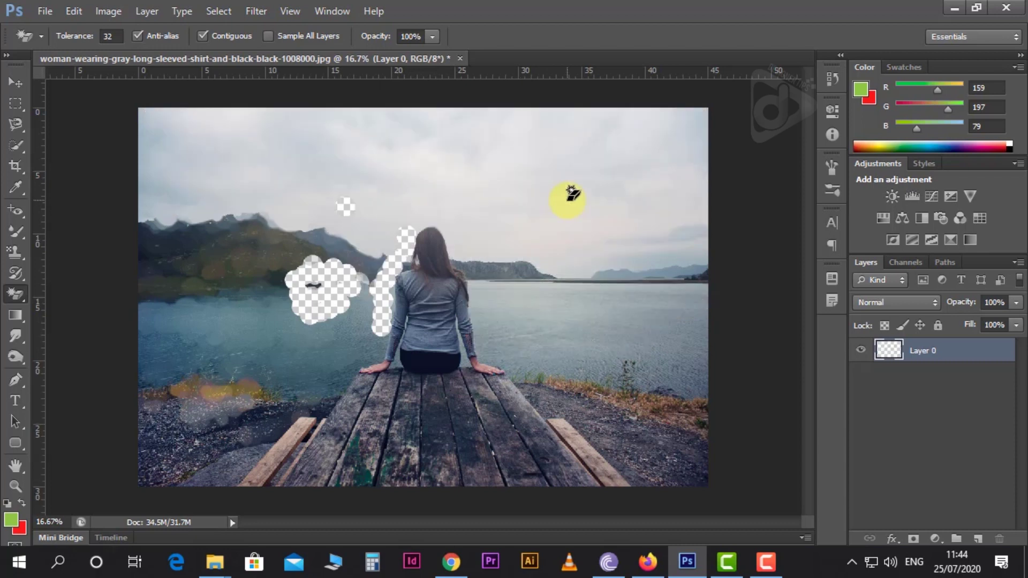
pyautogui.hotkey('ctrl', 'alt', 'z')
pyautogui.hotkey('ctrl', 'alt', 'z')
pyautogui.hotkey('ctrl', 'alt', 'z')
pyautogui.hotkey('ctrl', 'alt', 'z')
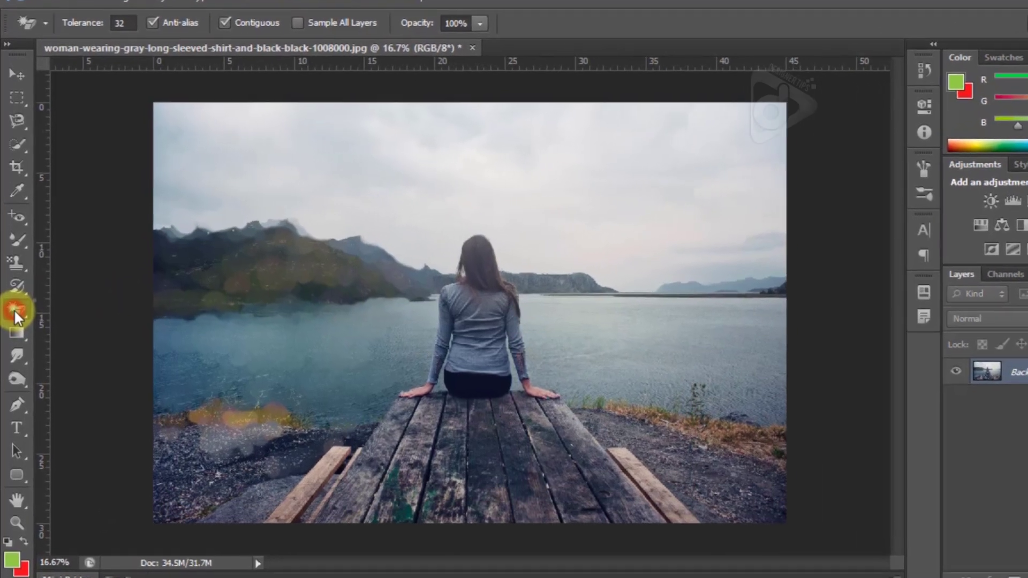
pyautogui.rightClick(14, 296)
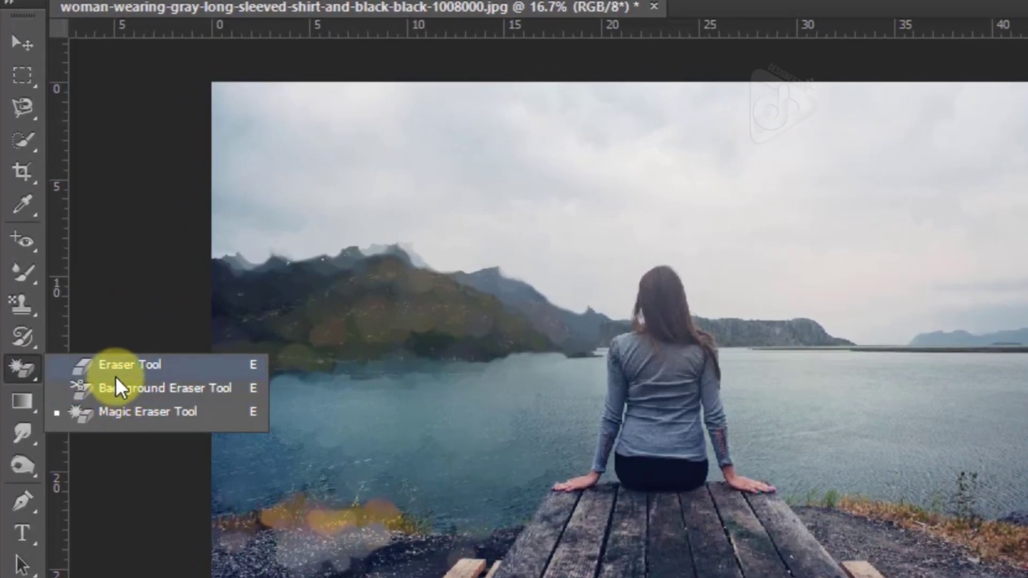
# - Select the Gradient Tool and choose the Foreground to Background gradient preset
pyautogui.click(107, 351)
pyautogui.rightClick(21, 400)
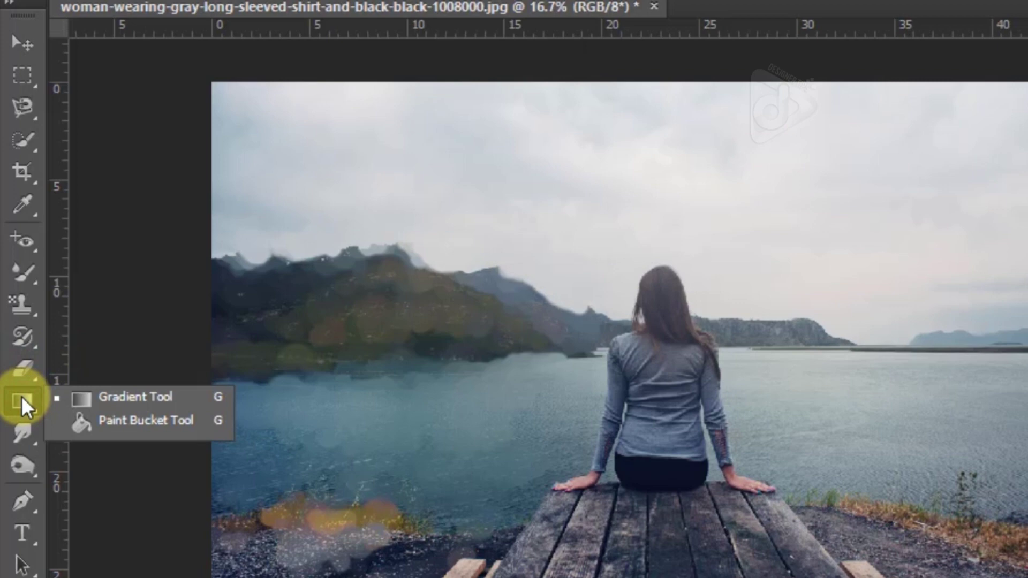
pyautogui.click(102, 397)
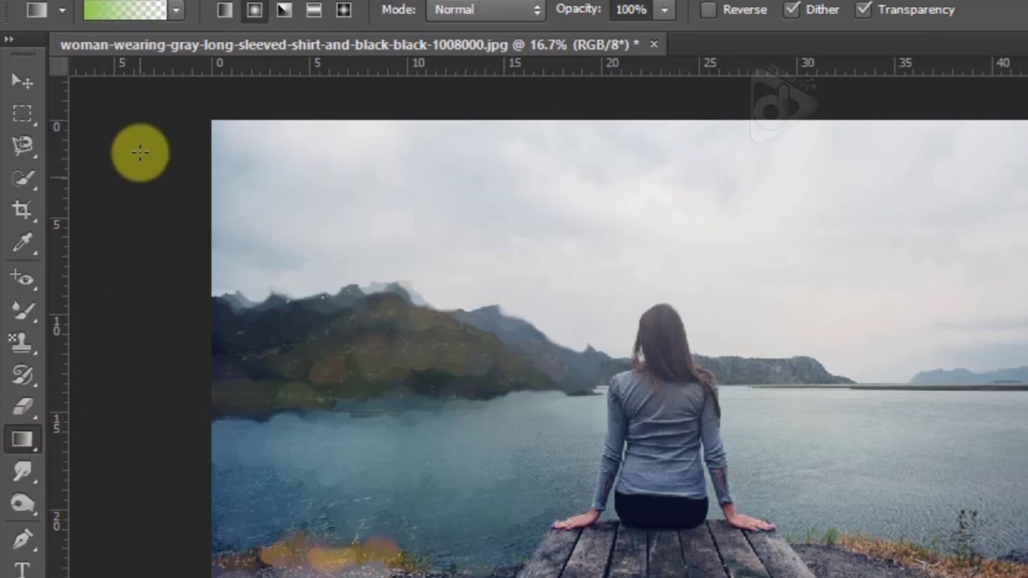
pyautogui.click(176, 9)
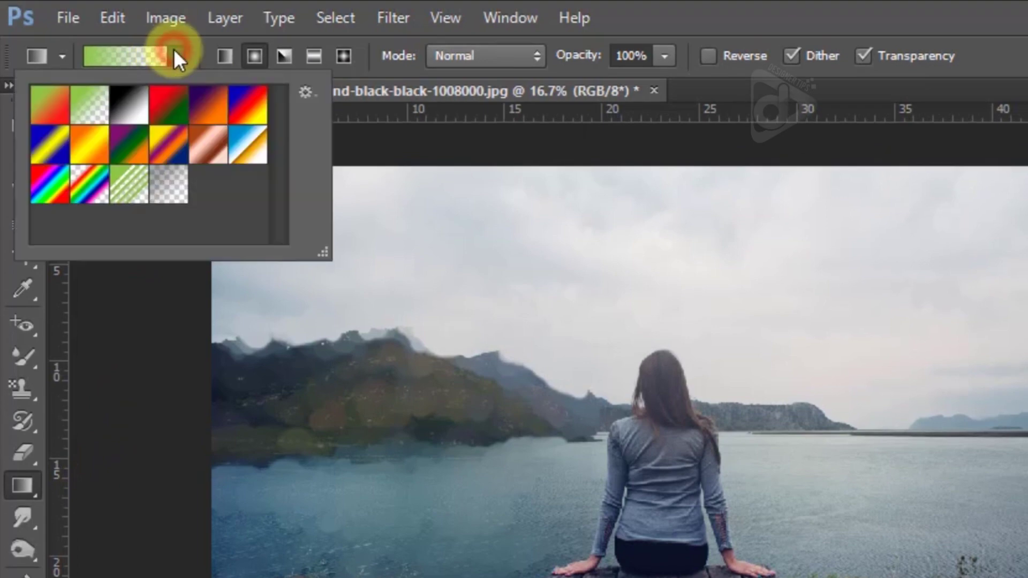
pyautogui.click(65, 106)
pyautogui.click(129, 60)
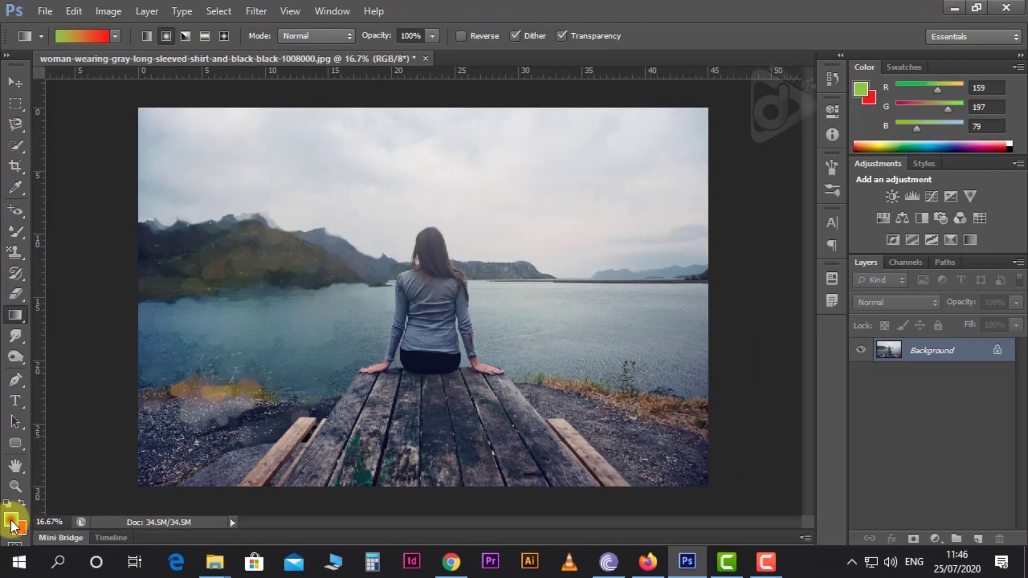
# - Set the foreground color to orange (c5814f) for the gradient
pyautogui.click(12, 520)
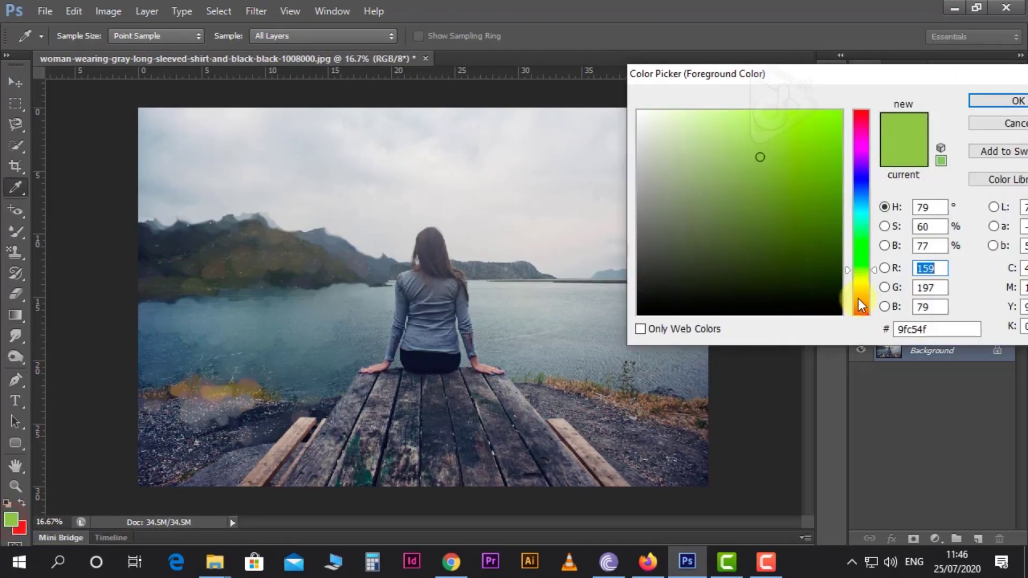
pyautogui.click(868, 300)
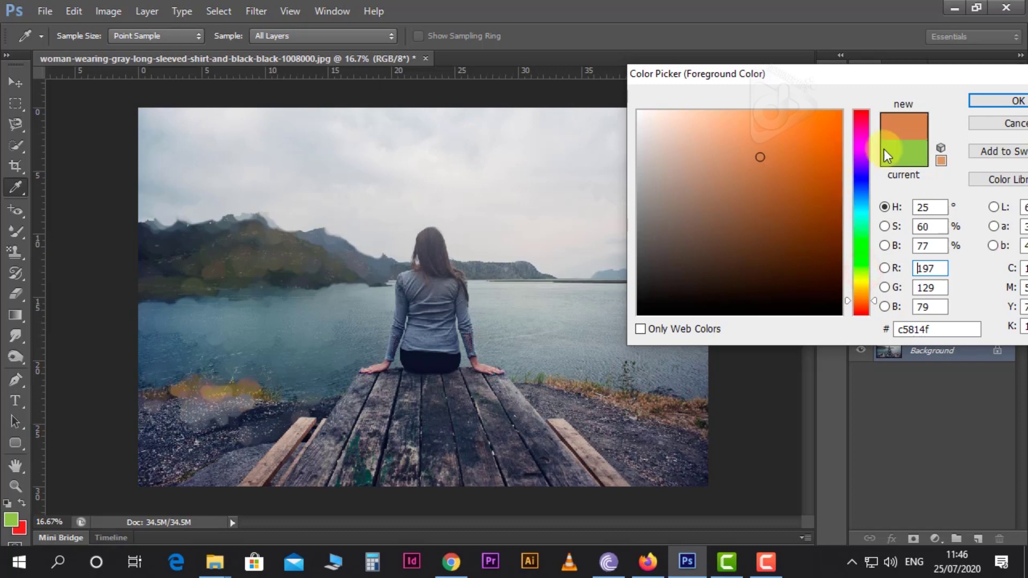
pyautogui.click(998, 100)
pyautogui.press('g')
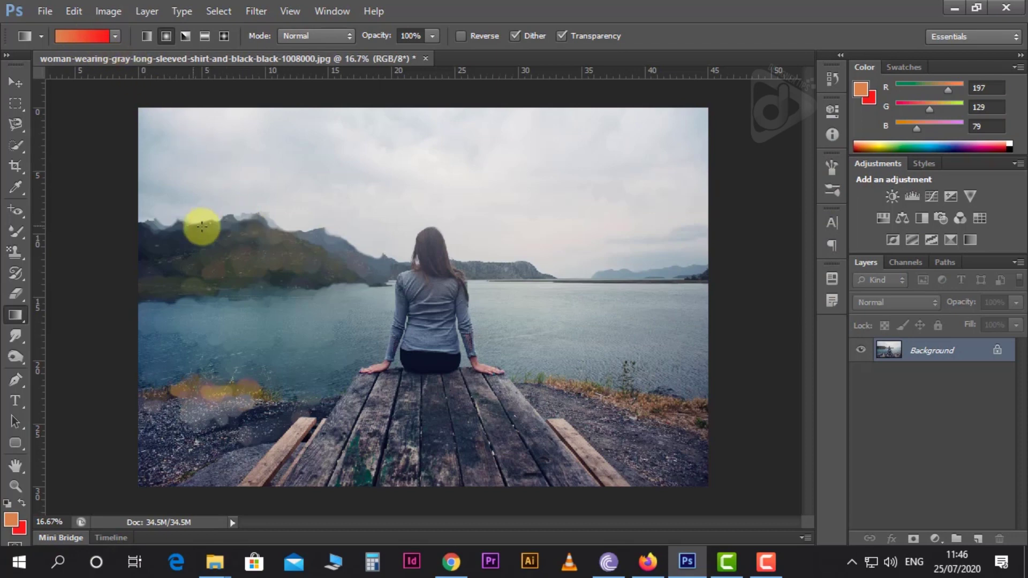
# - Draw an orange-to-red radial gradient rightward from the hills, undo it, draw another downward from the photo's top edge, and undo it too
pyautogui.moveTo(180, 210); pyautogui.dragTo(285, 208)
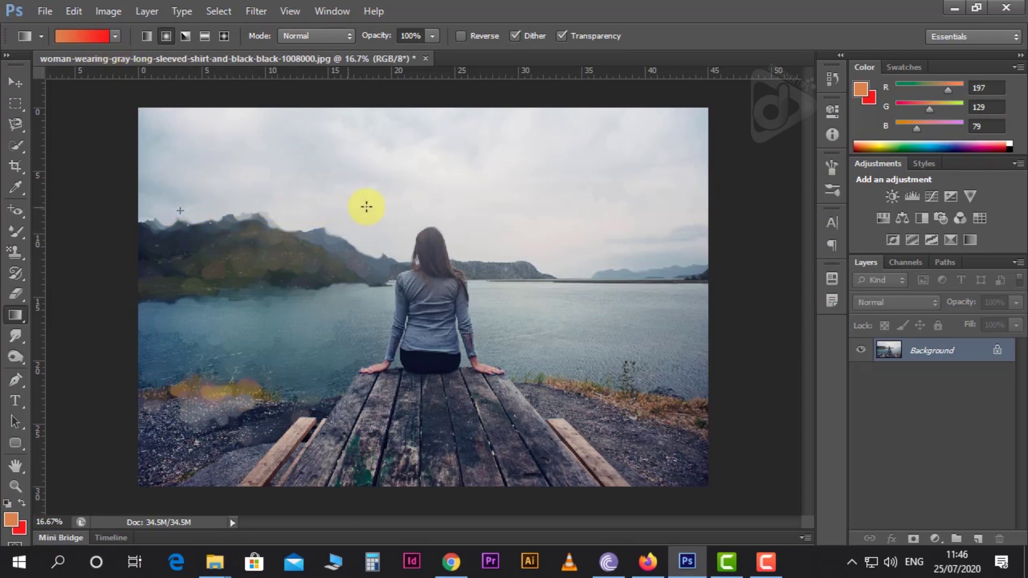
pyautogui.moveTo(412, 211); pyautogui.dragTo(411, 210)
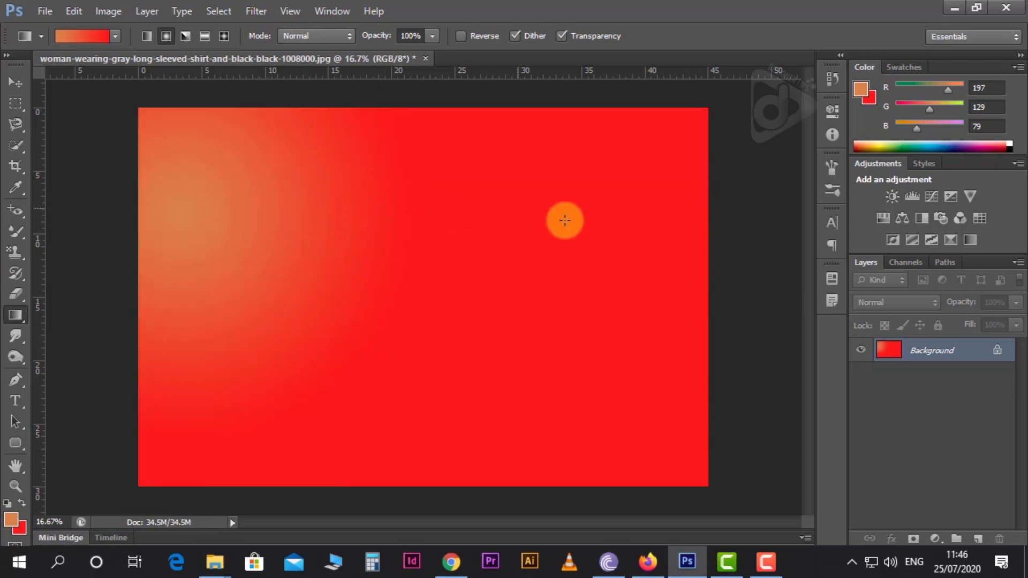
pyautogui.hotkey('ctrl', 'z')
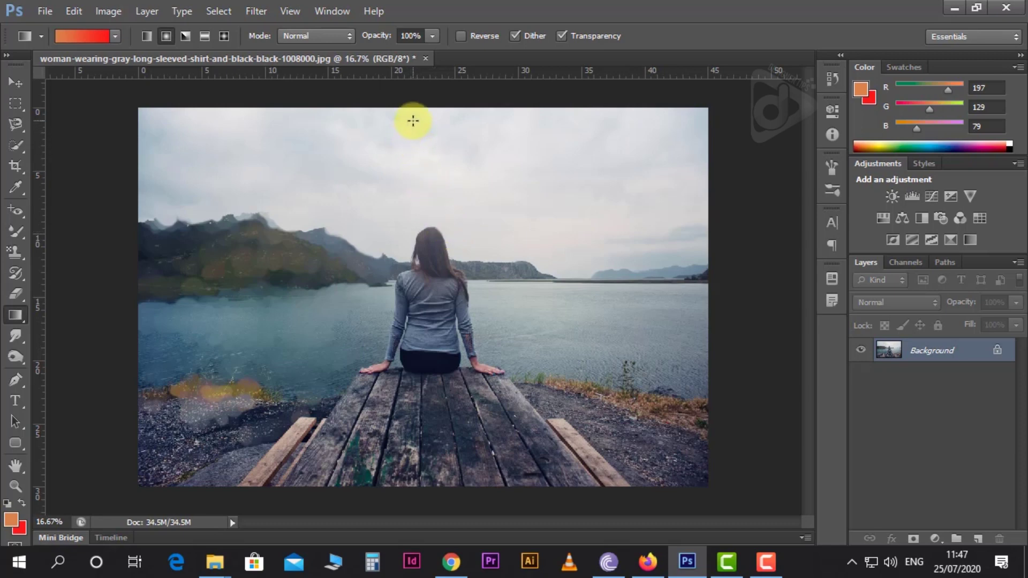
pyautogui.moveTo(415, 124); pyautogui.dragTo(411, 328)
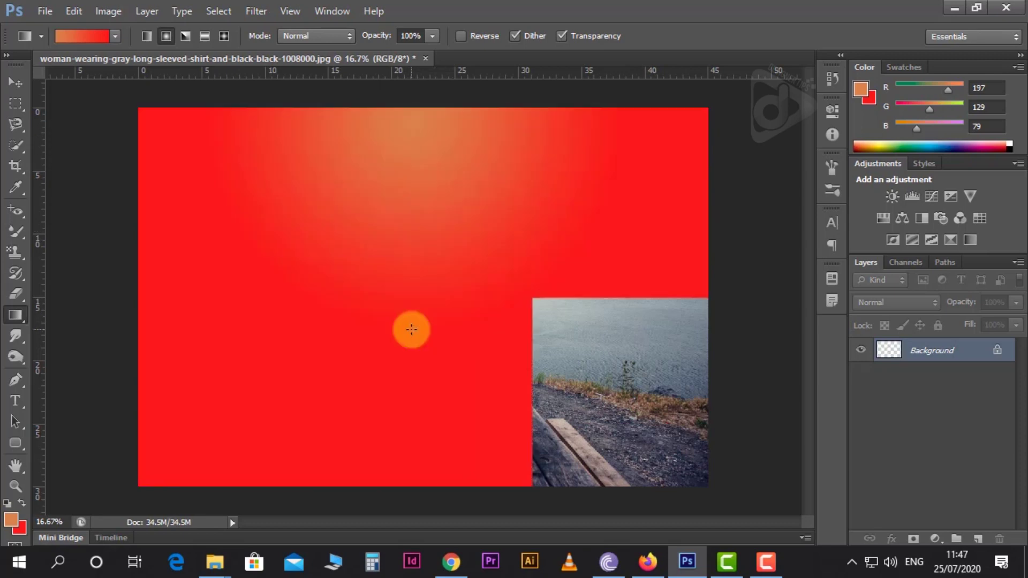
pyautogui.hotkey('ctrl', 'z')
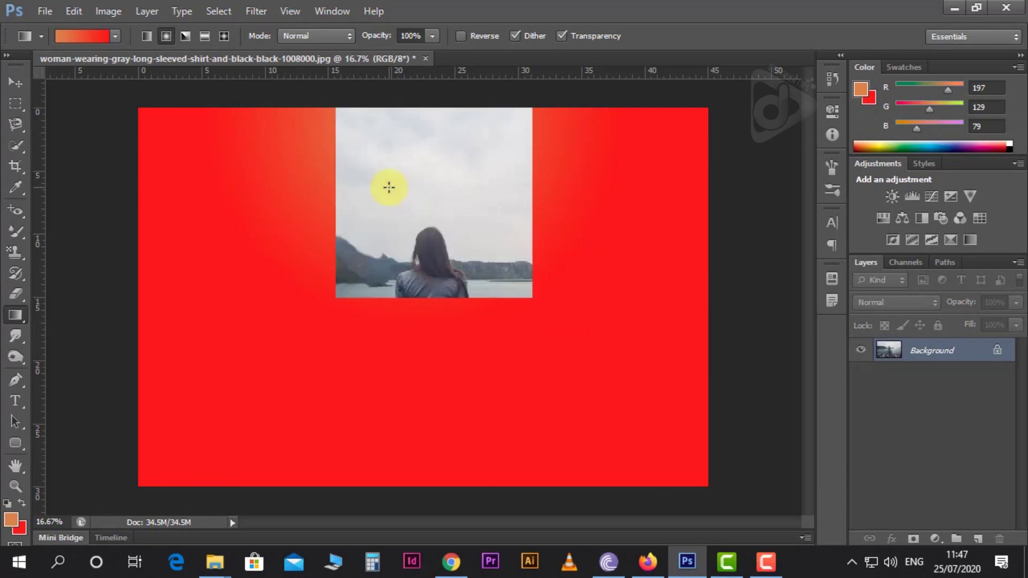
# - Set the foreground color to bright green (94e506)
pyautogui.click(11, 521)
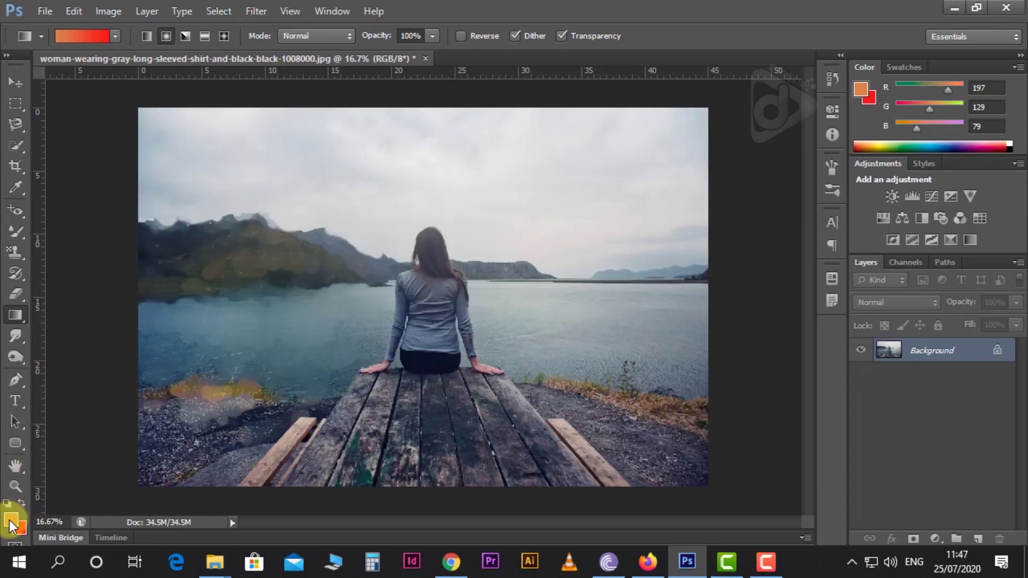
pyautogui.click(861, 269)
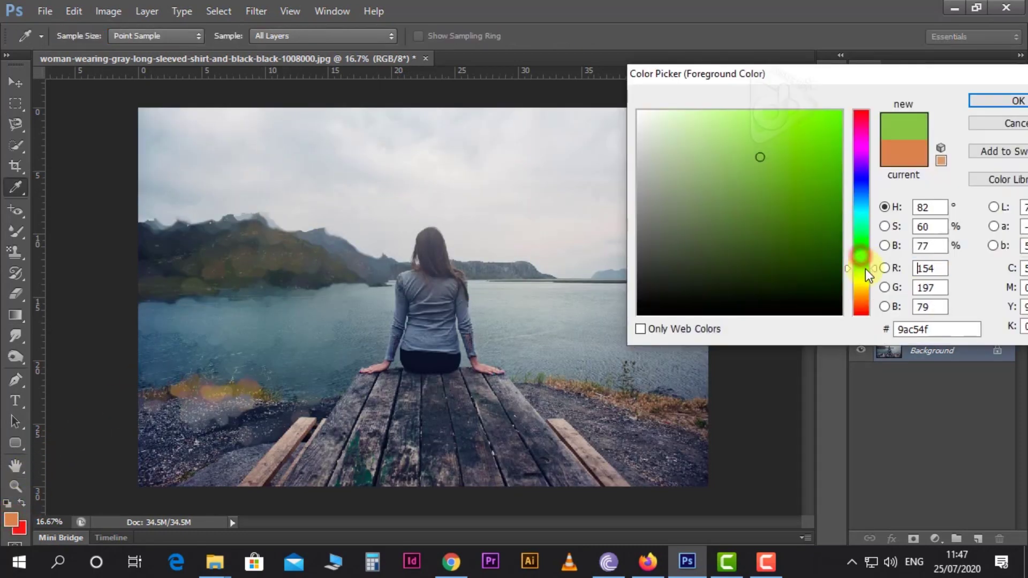
pyautogui.click(835, 130)
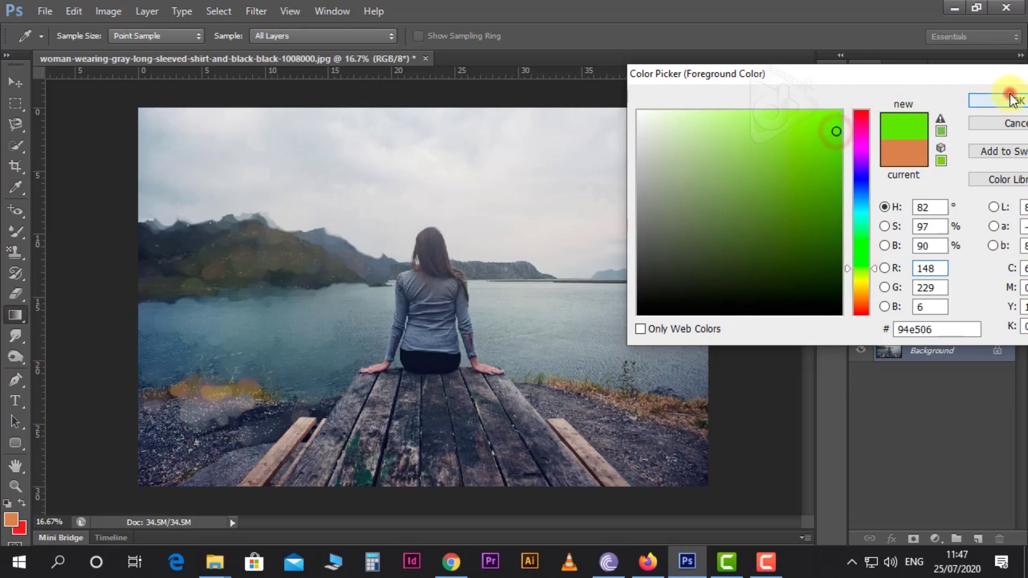
pyautogui.click(995, 100)
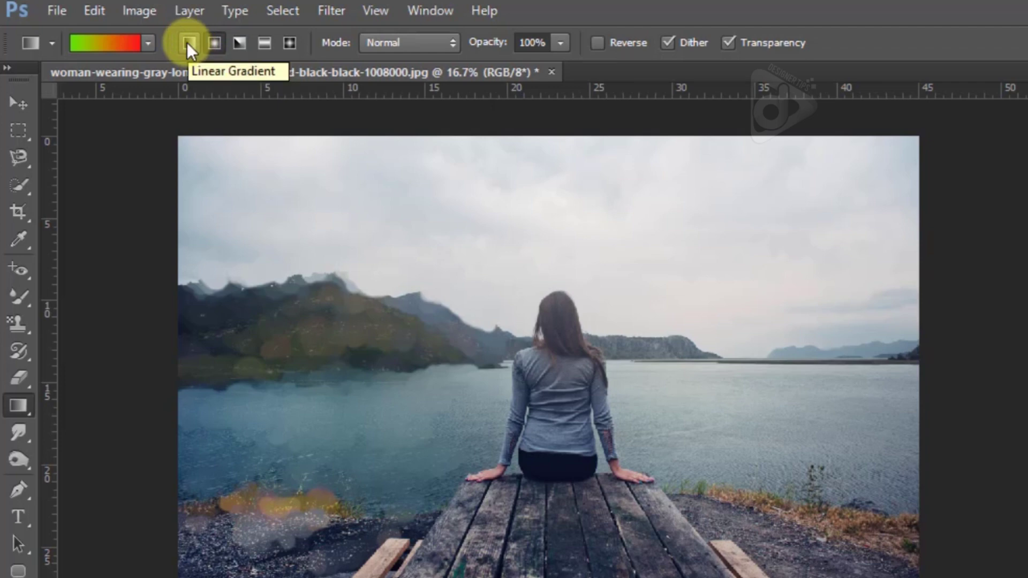
# - Draw a green-to-red linear gradient horizontally across the photo, undo it, draw one vertically from the top edge, and undo that too
pyautogui.click(187, 43)
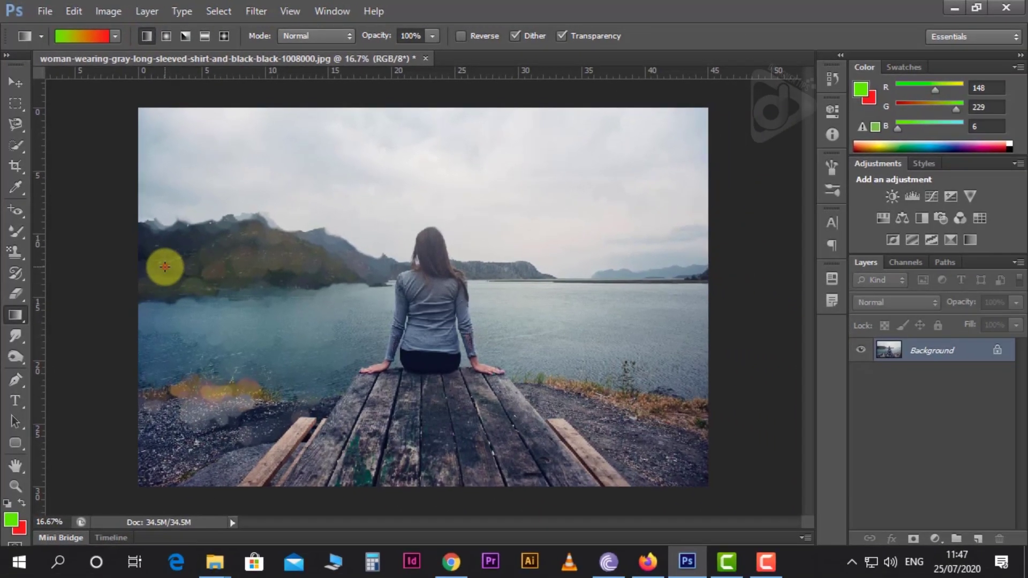
pyautogui.moveTo(174, 282); pyautogui.dragTo(592, 301)
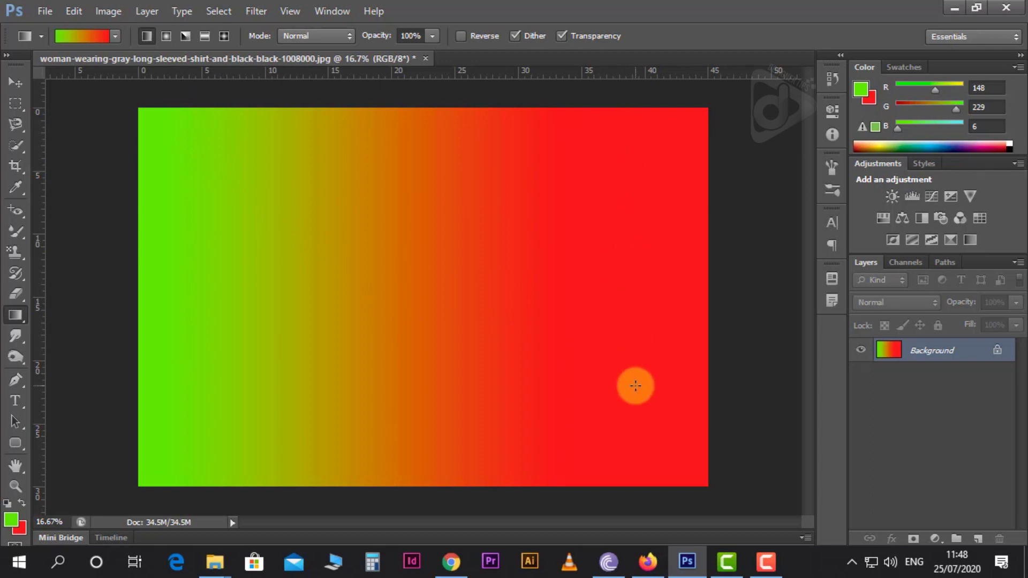
pyautogui.hotkey('ctrl', 'z')
pyautogui.moveTo(420, 110); pyautogui.dragTo(449, 349)
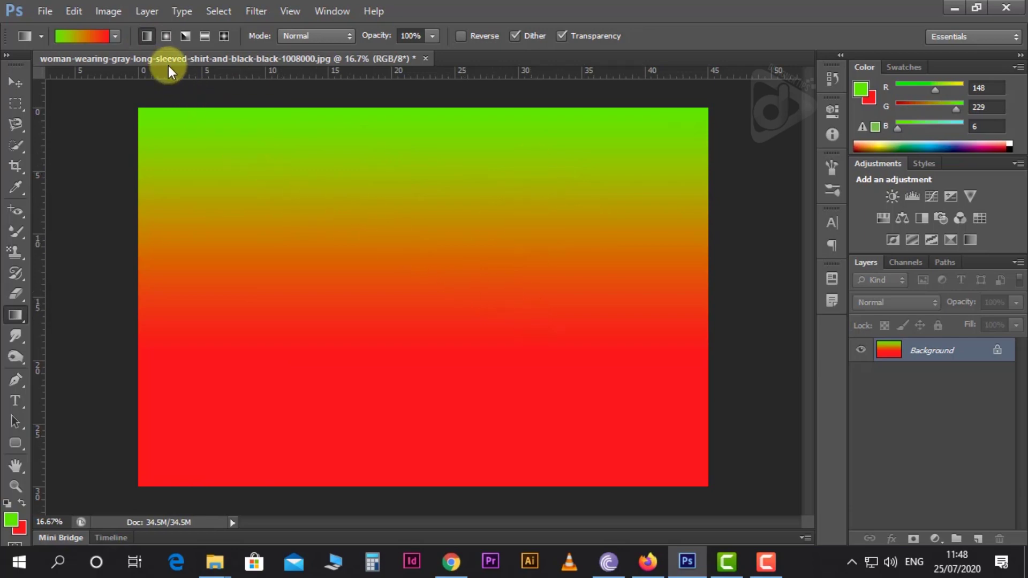
pyautogui.hotkey('ctrl', 'z')
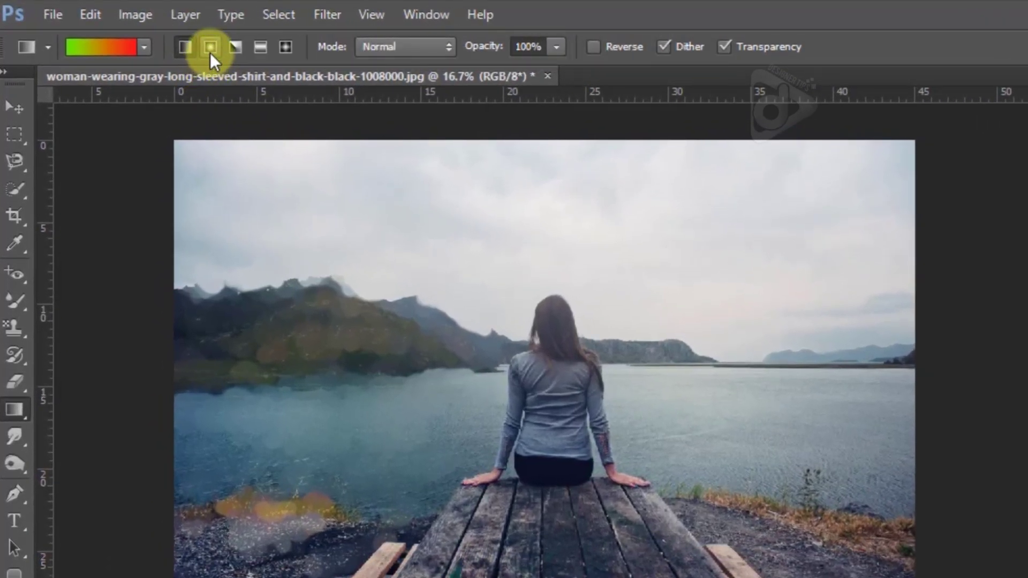
# - Draw a green-to-red radial gradient outward from the photo's upper middle, then undo it
pyautogui.click(210, 47)
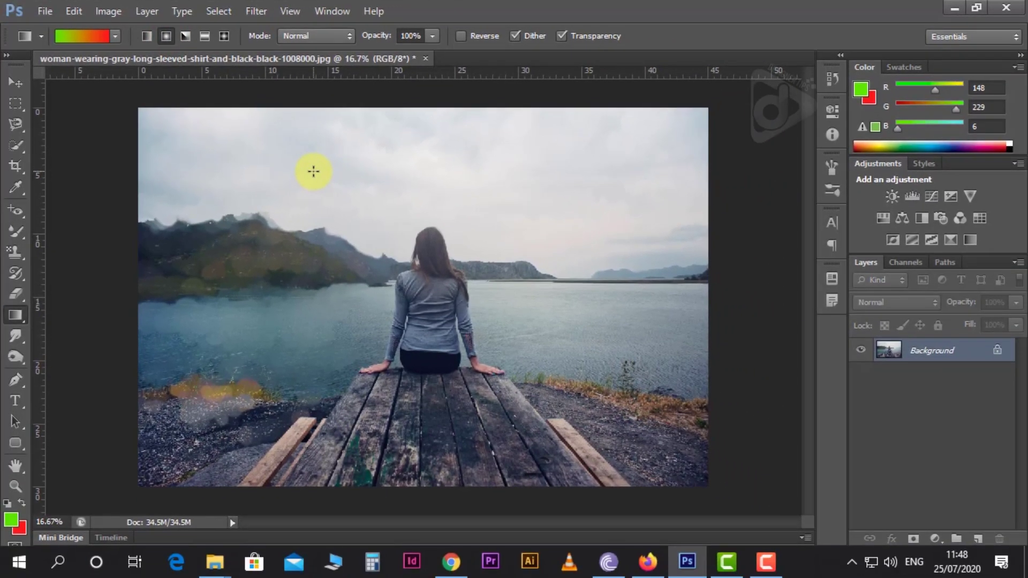
pyautogui.moveTo(372, 230); pyautogui.dragTo(348, 415)
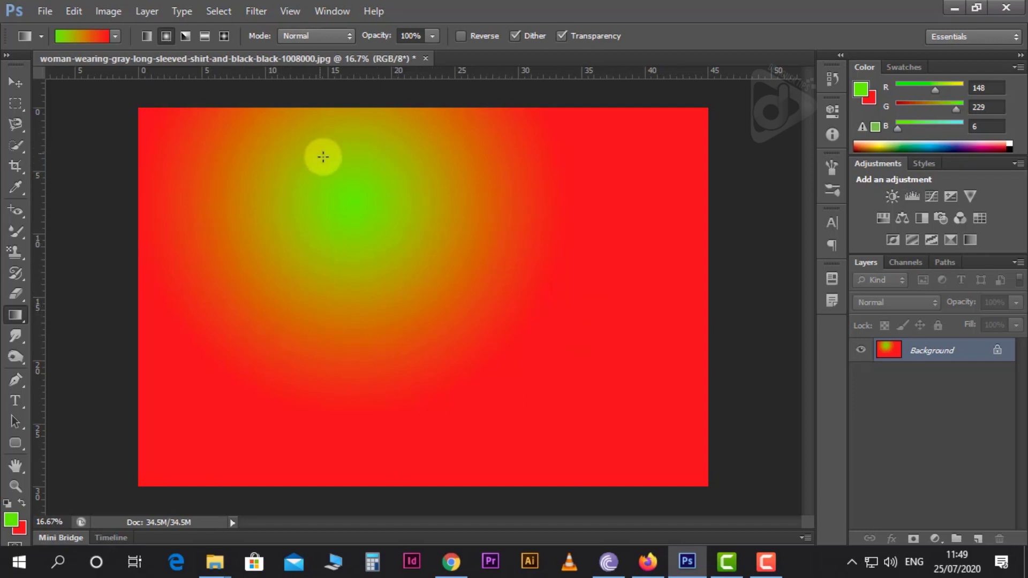
pyautogui.hotkey('ctrl', 'z')
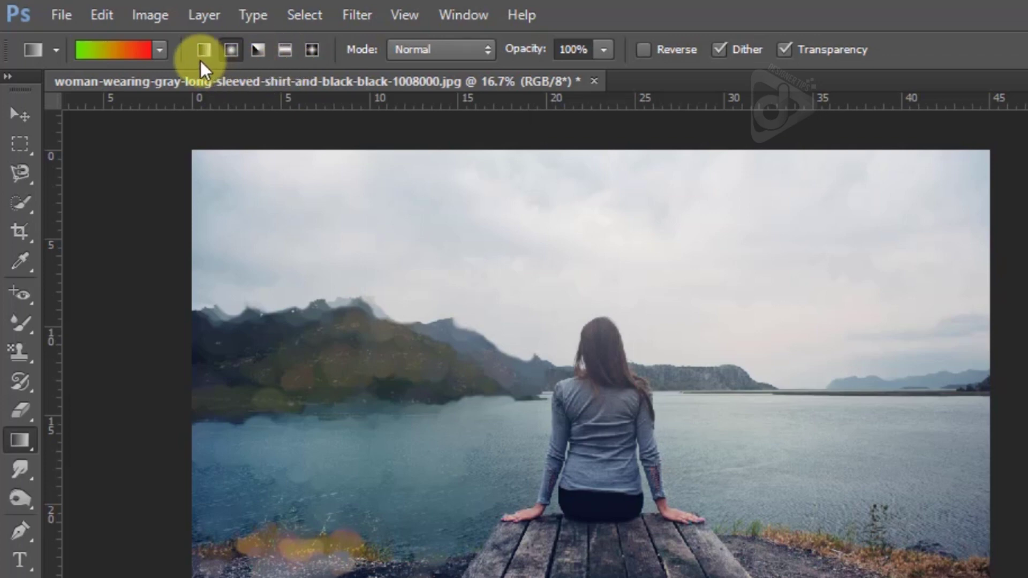
# - Apply a radial Foreground to Transparent gradient in green from the photo's left edge toward the woman
pyautogui.click(157, 52)
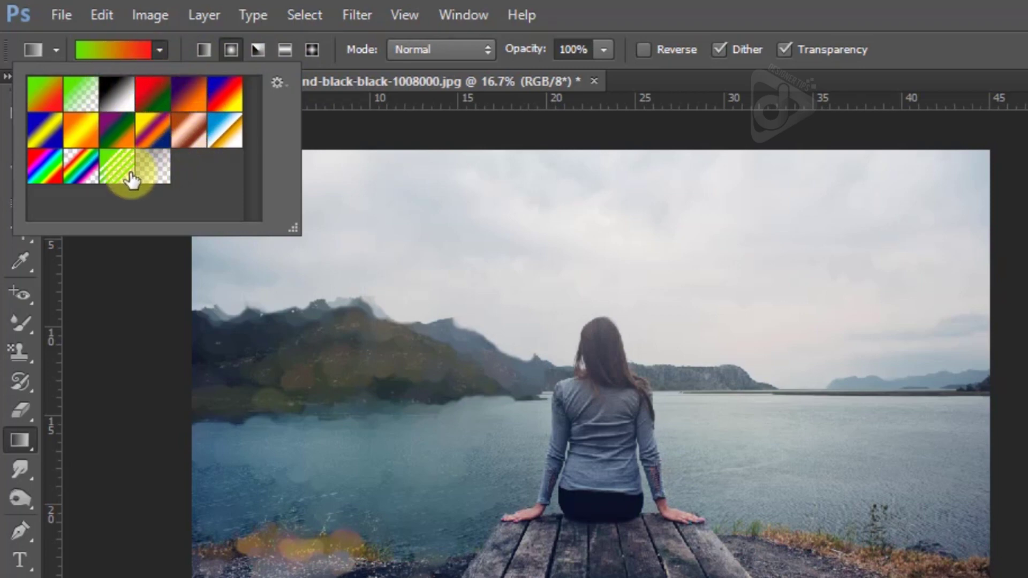
pyautogui.click(77, 101)
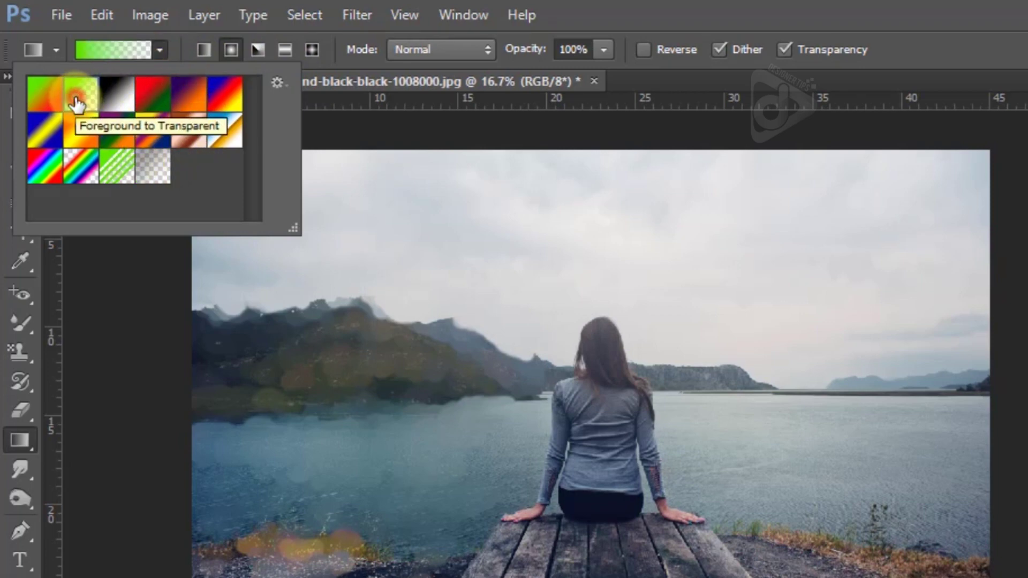
pyautogui.click(77, 101)
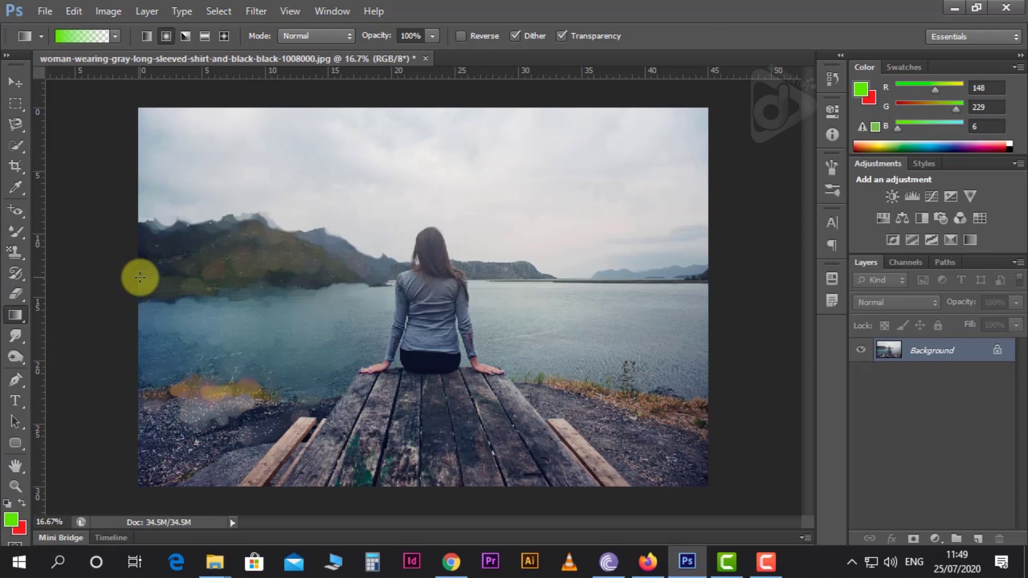
pyautogui.moveTo(140, 276); pyautogui.dragTo(382, 277)
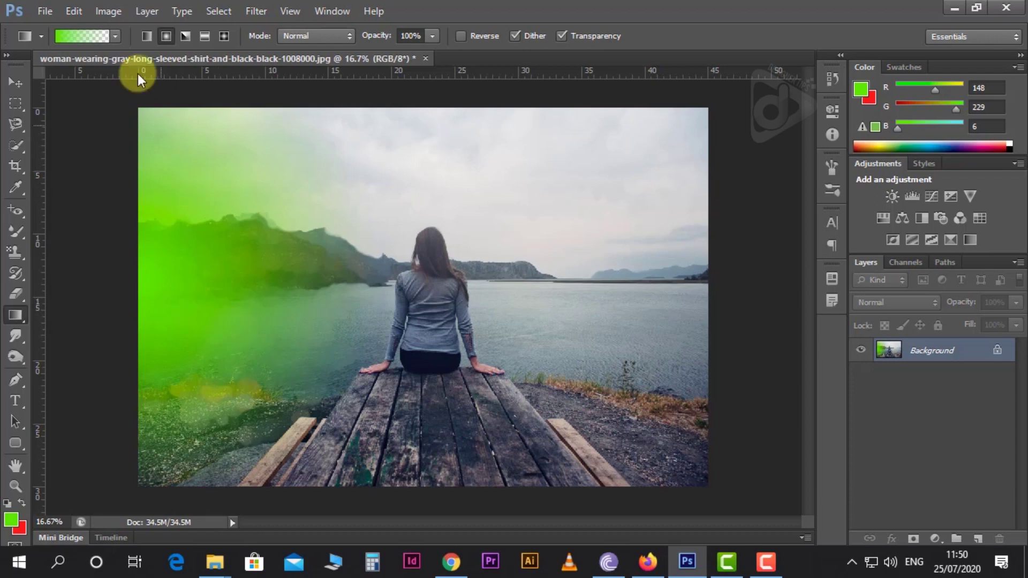
# - Choose the Foreground to Background gradient preset and open it in the Gradient Editor
pyautogui.click(115, 37)
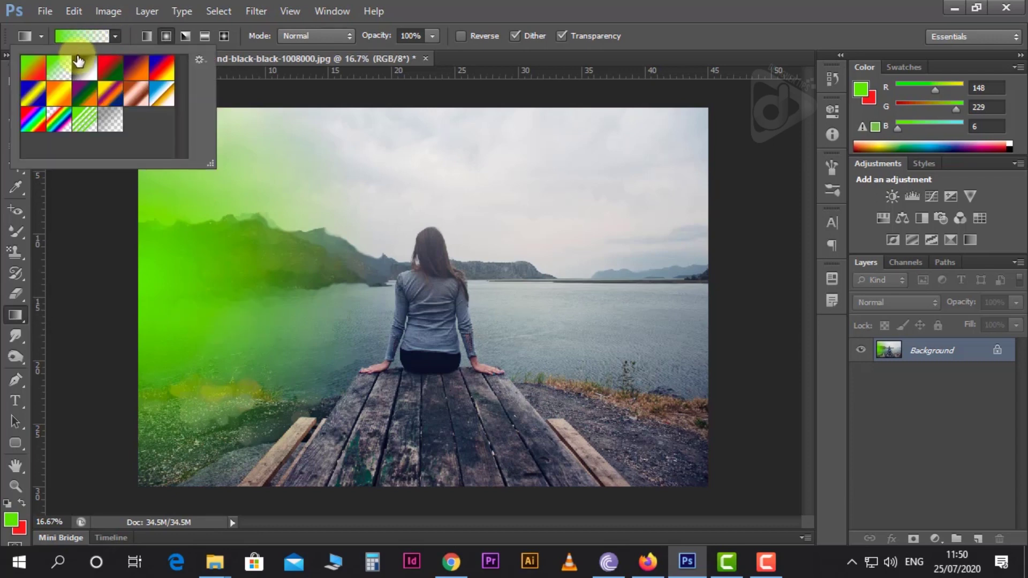
pyautogui.doubleClick(33, 73)
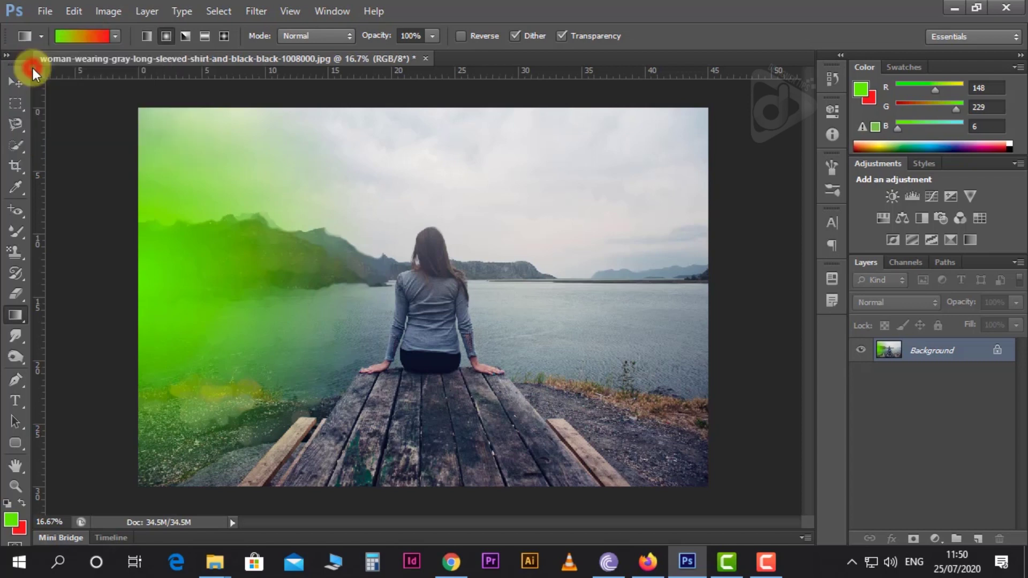
pyautogui.click(78, 37)
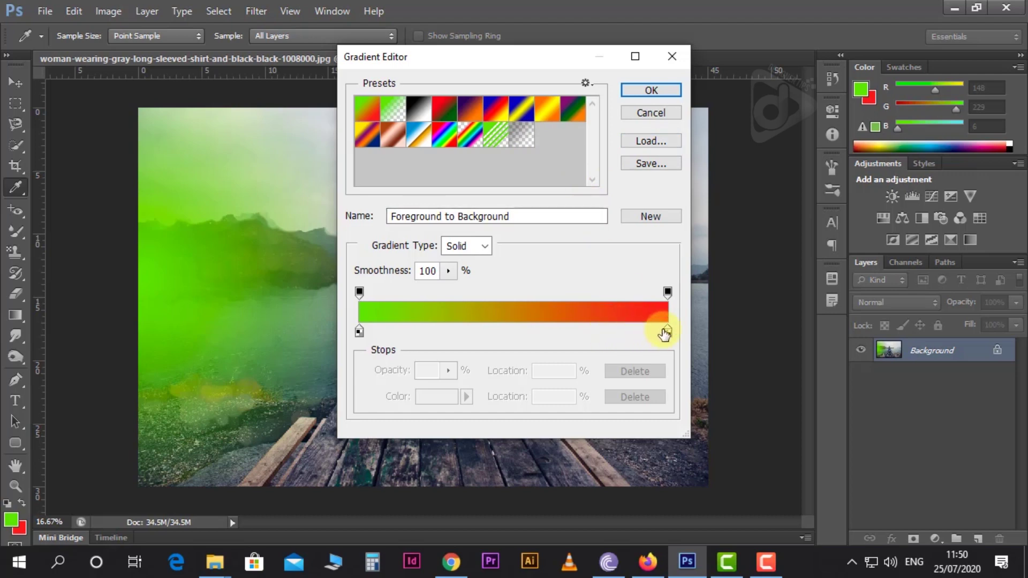
# - Move the gradient's red end stop to 99% and change its color to blue (1f3ed8)
pyautogui.moveTo(664, 332); pyautogui.dragTo(662, 333)
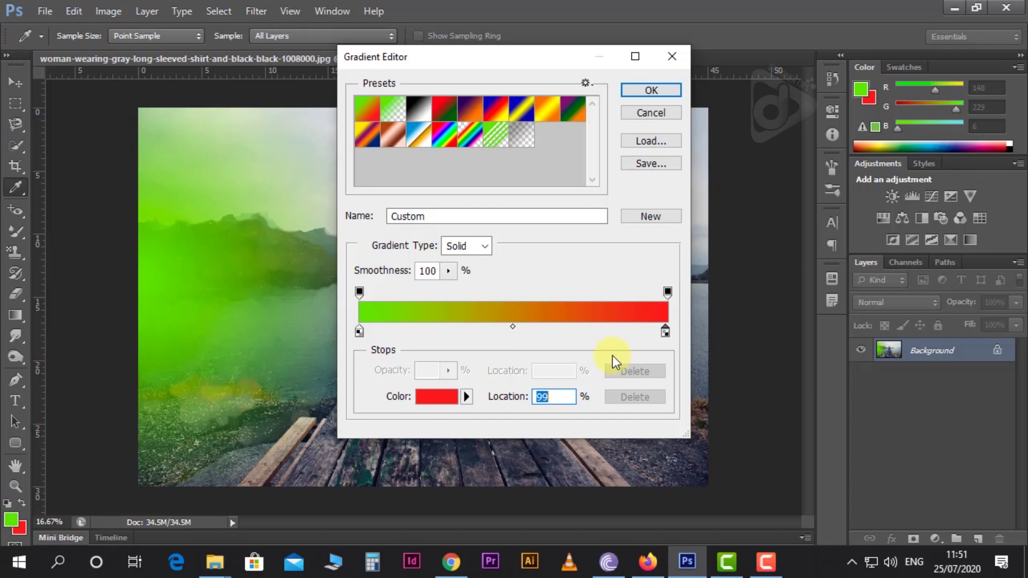
pyautogui.doubleClick(665, 334)
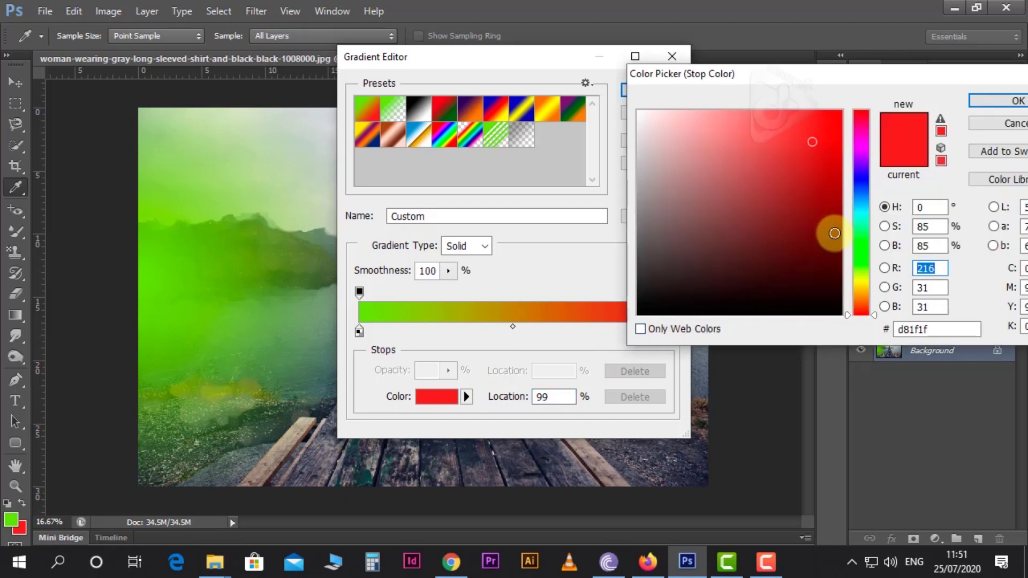
pyautogui.click(863, 289)
pyautogui.moveTo(863, 290); pyautogui.dragTo(859, 184)
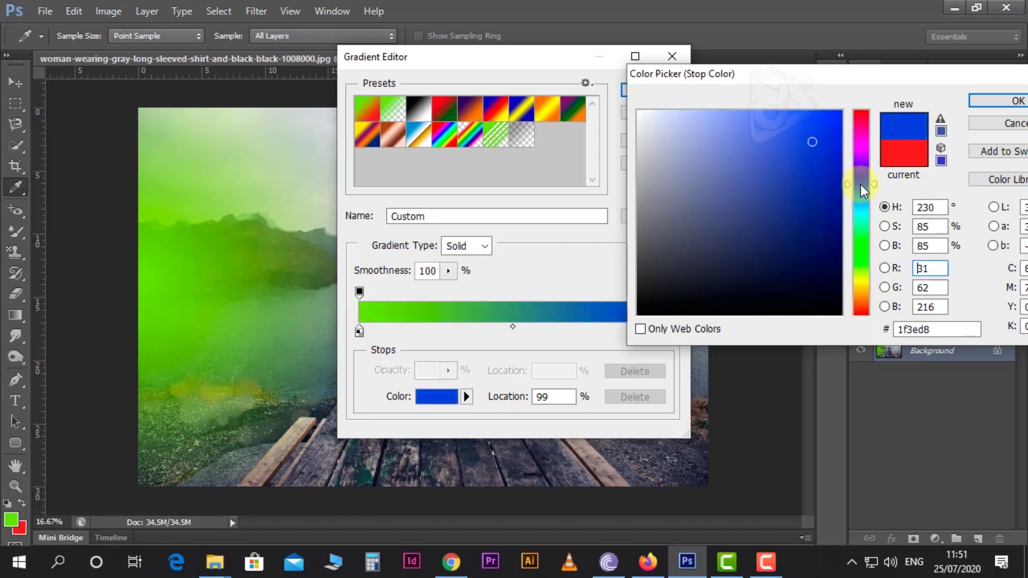
pyautogui.click(1018, 100)
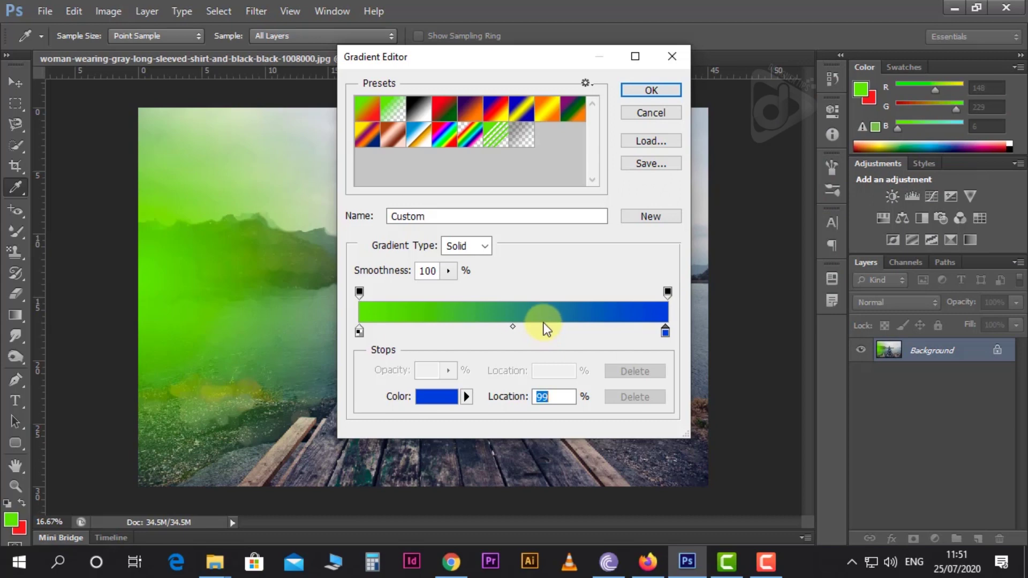
# - Add an orange (ff5a00) color stop at 49% and shift the midpoint between it and the blue stop to 26%
pyautogui.click(531, 330)
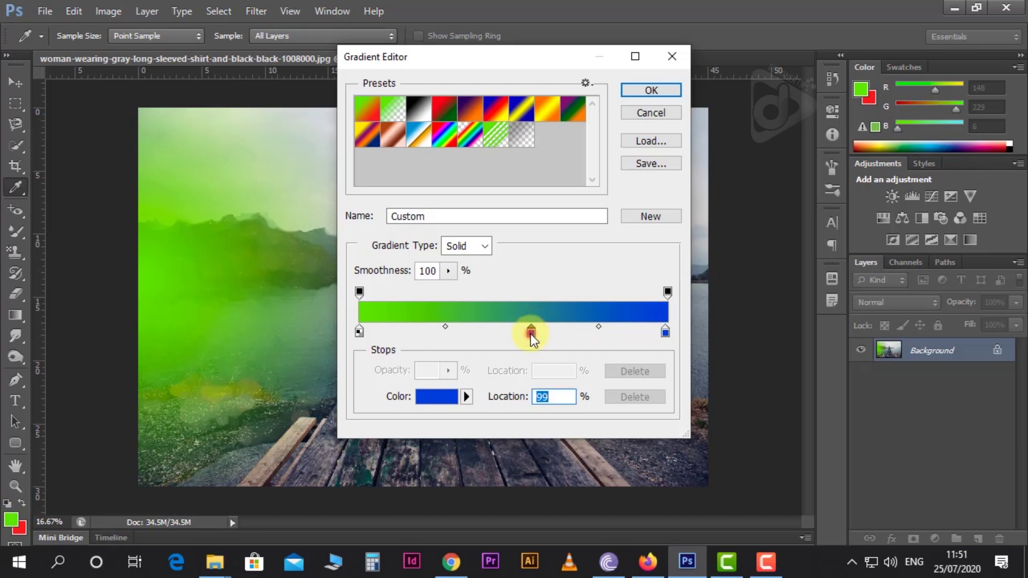
pyautogui.doubleClick(531, 331)
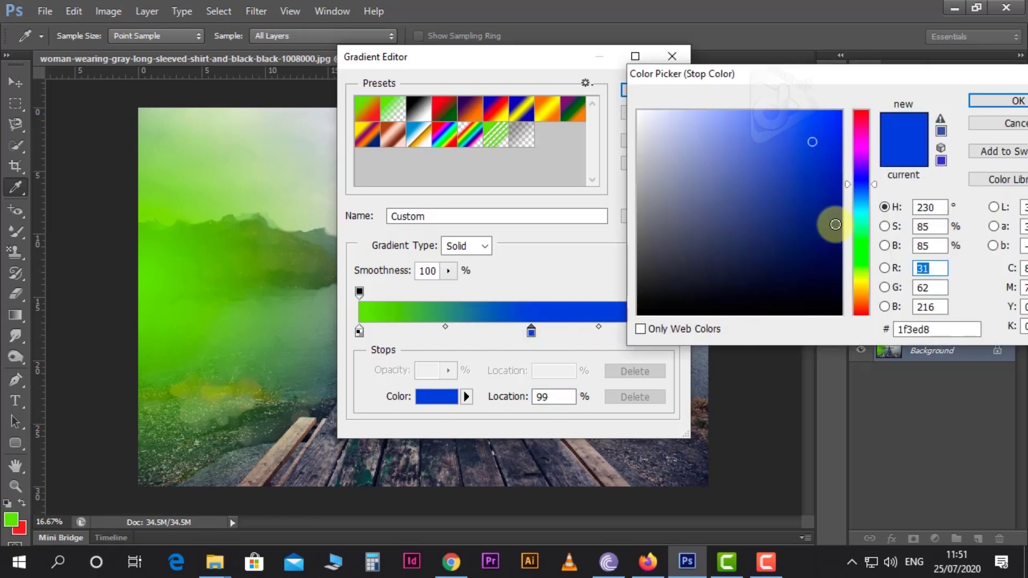
pyautogui.moveTo(858, 263); pyautogui.dragTo(861, 304)
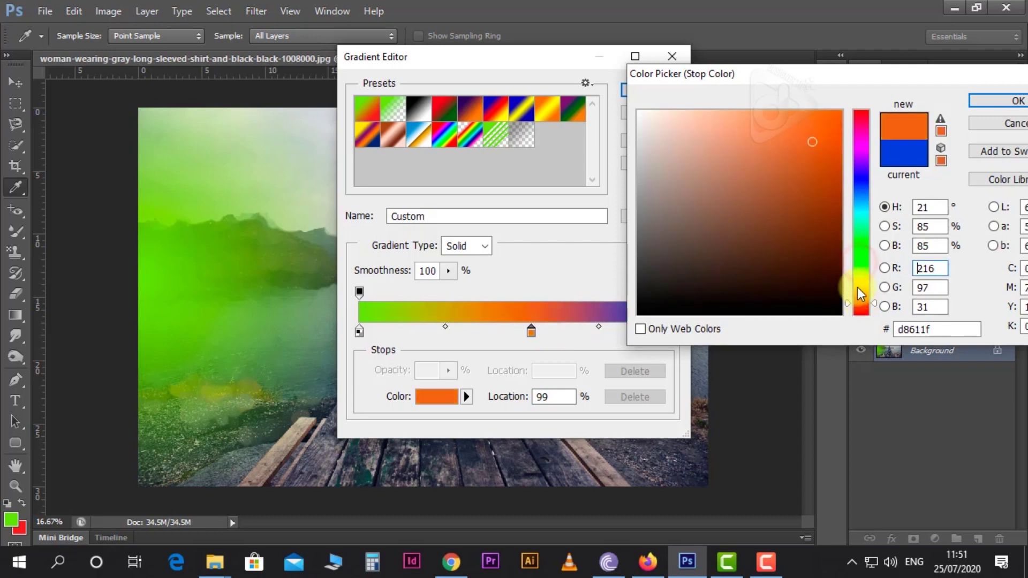
pyautogui.moveTo(830, 133); pyautogui.dragTo(845, 107)
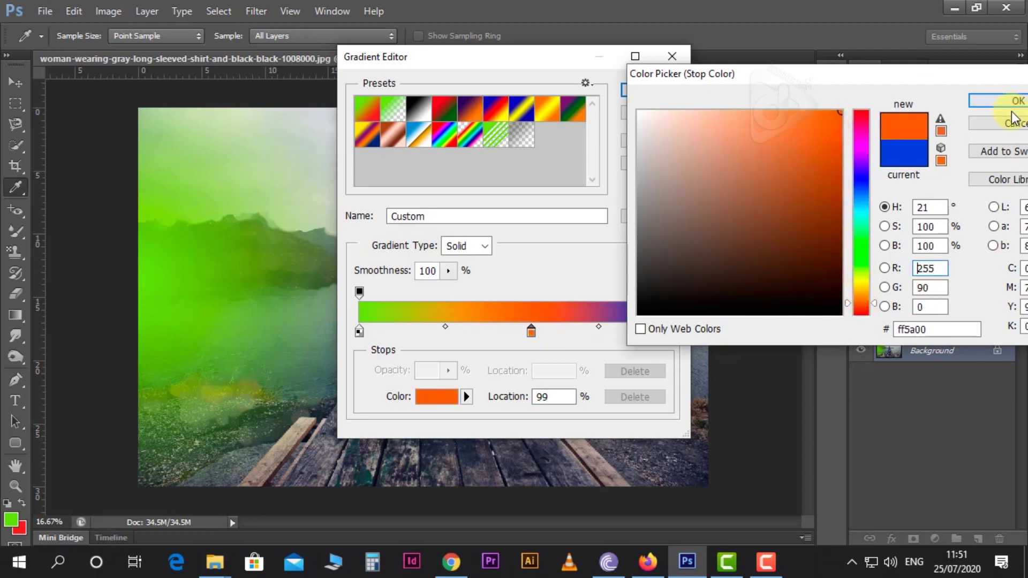
pyautogui.click(997, 100)
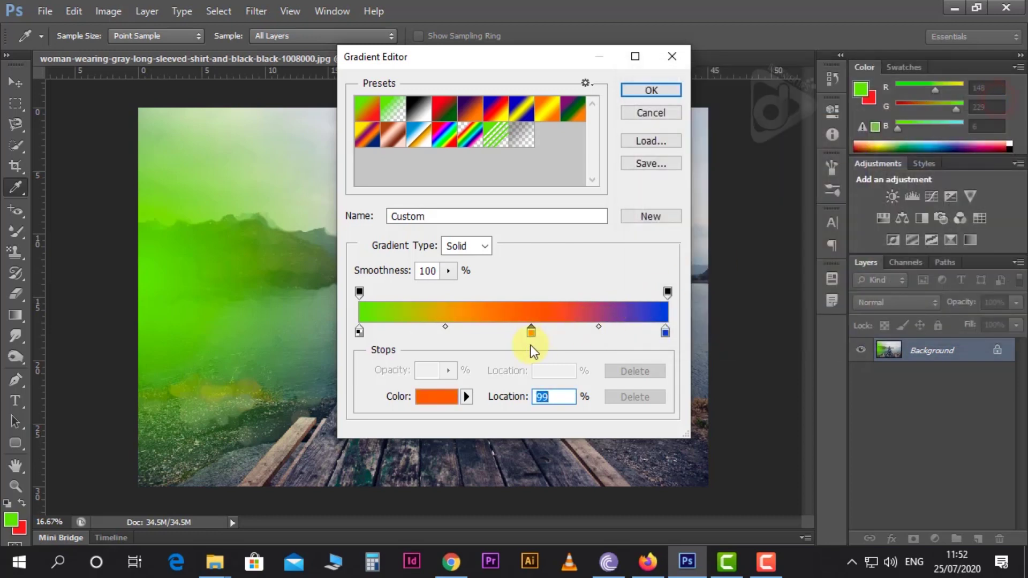
pyautogui.moveTo(531, 333); pyautogui.dragTo(509, 334)
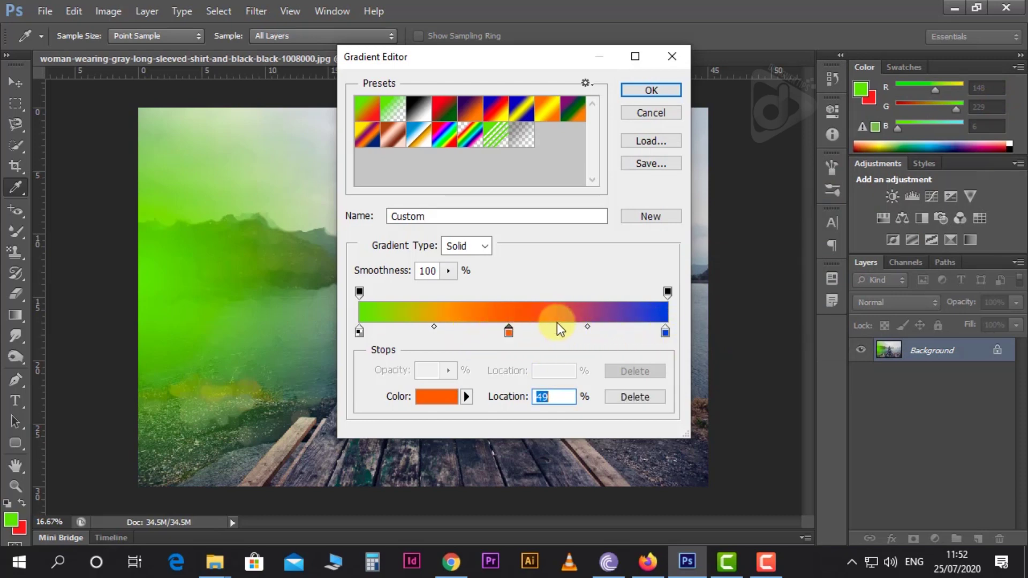
pyautogui.click(665, 333)
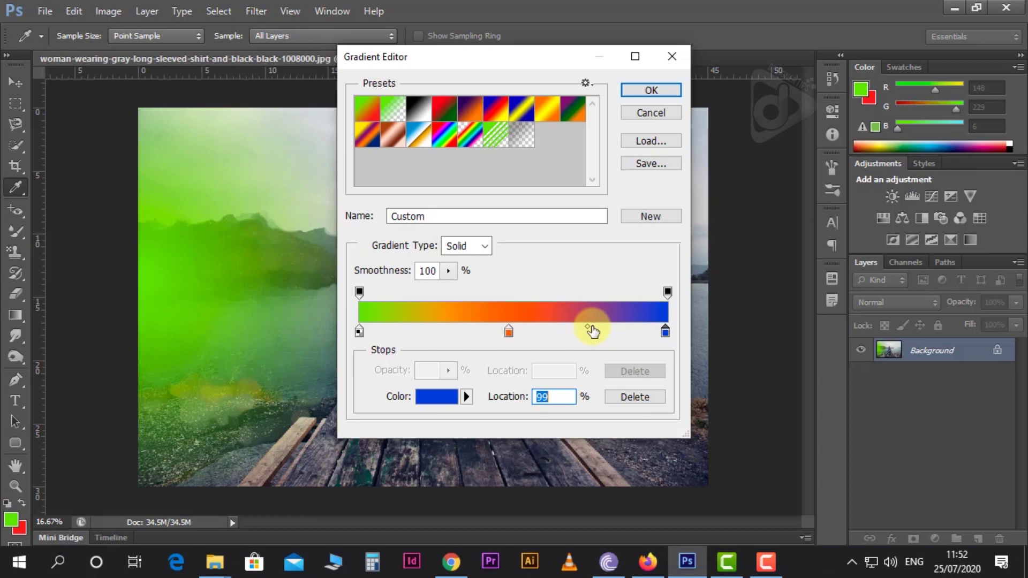
pyautogui.moveTo(587, 326); pyautogui.dragTo(550, 335)
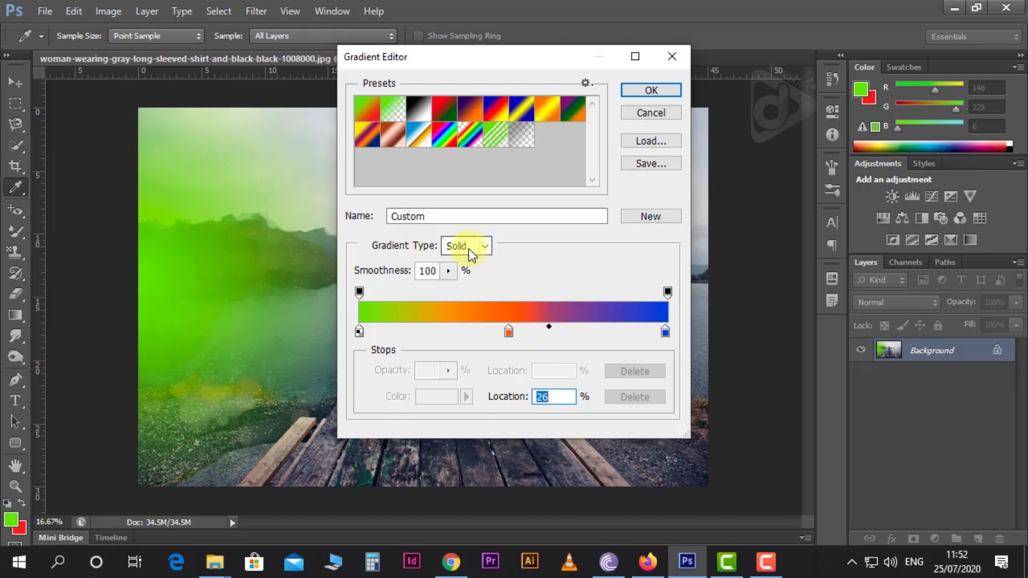
# - Try the Noise gradient type and switch back to Solid
pyautogui.click(486, 246)
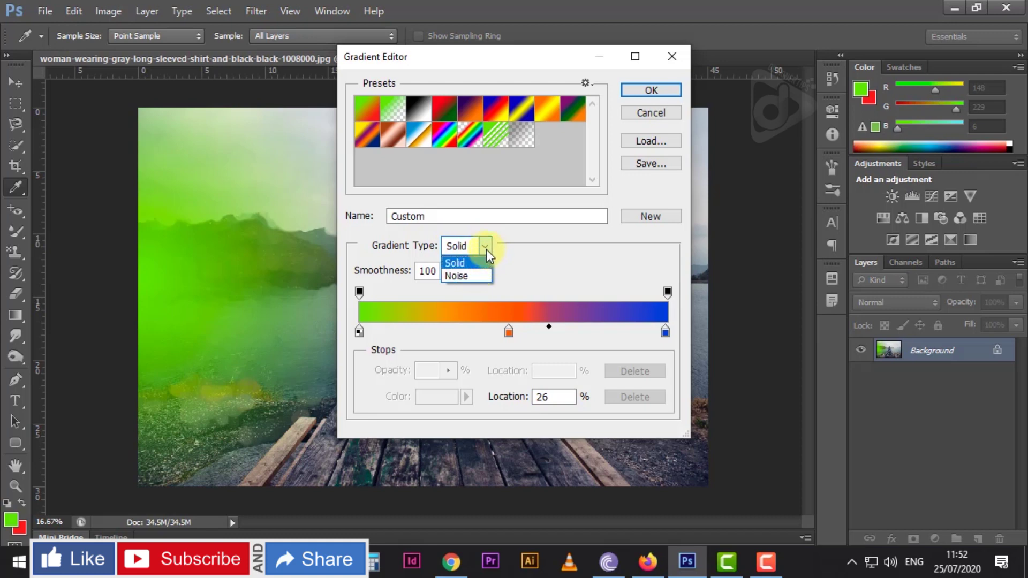
pyautogui.click(471, 274)
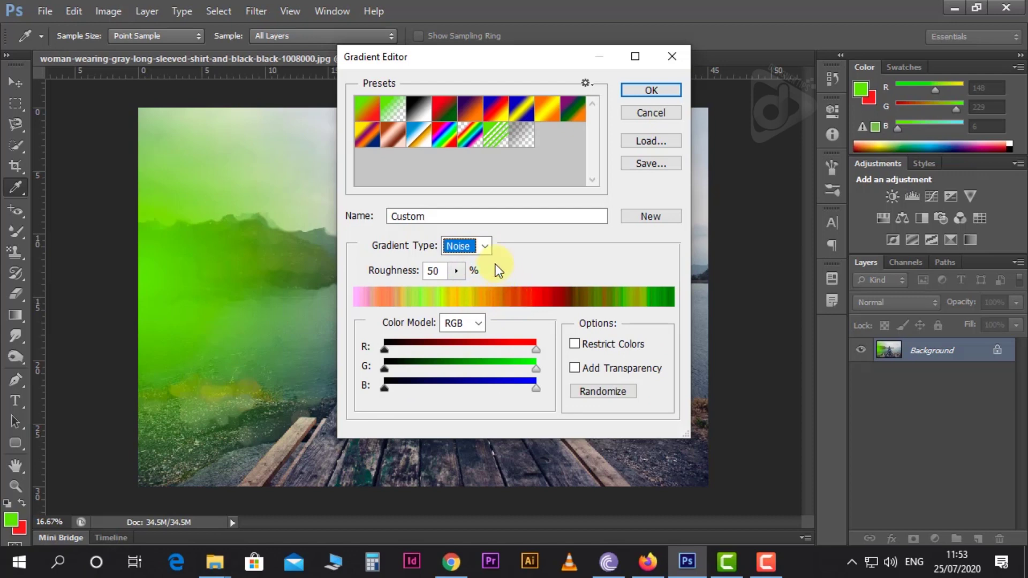
pyautogui.click(484, 247)
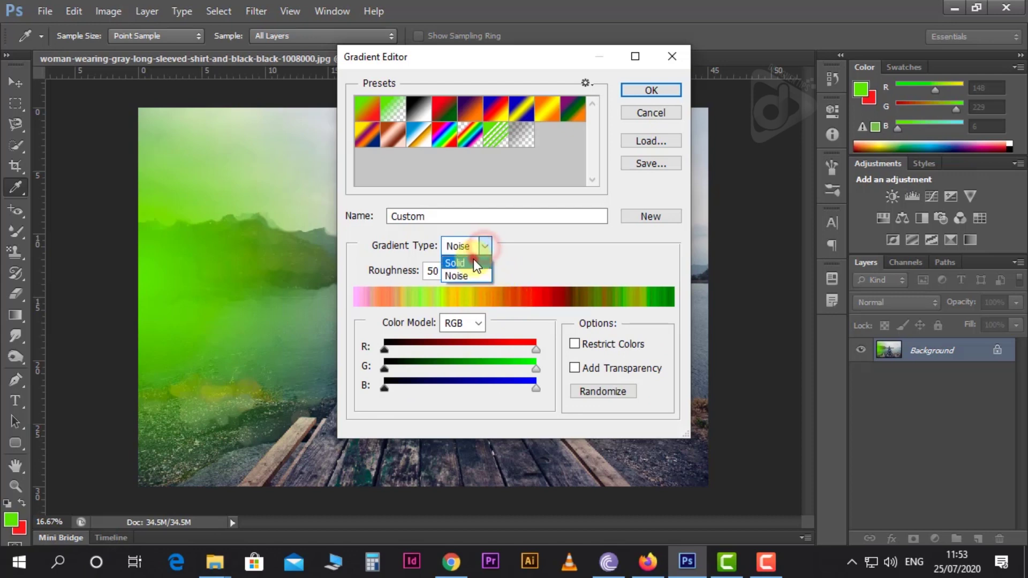
pyautogui.click(474, 261)
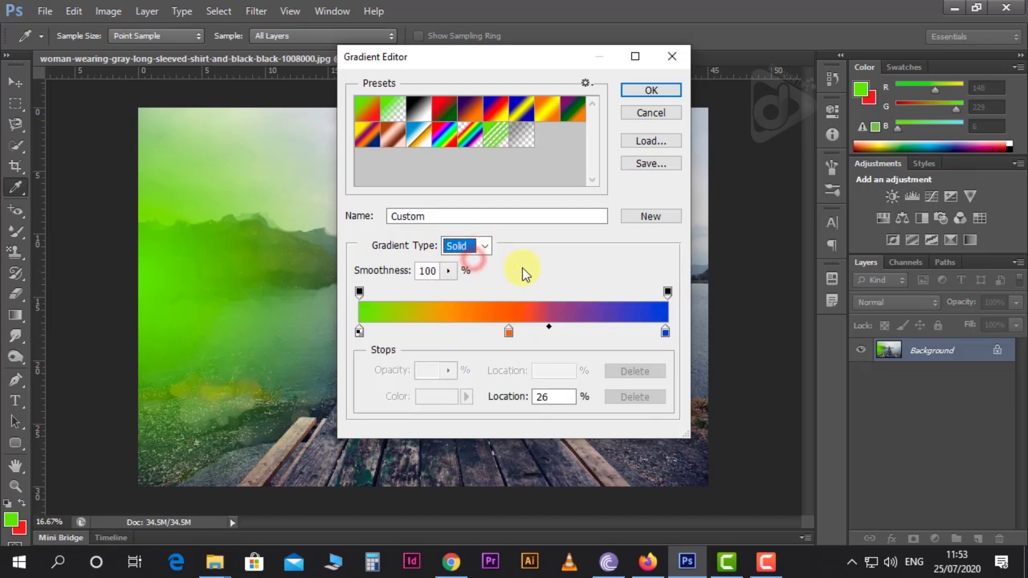
# - Adjust the gradient's smoothness, leave it at 100%, and accept the custom gradient
pyautogui.click(451, 271)
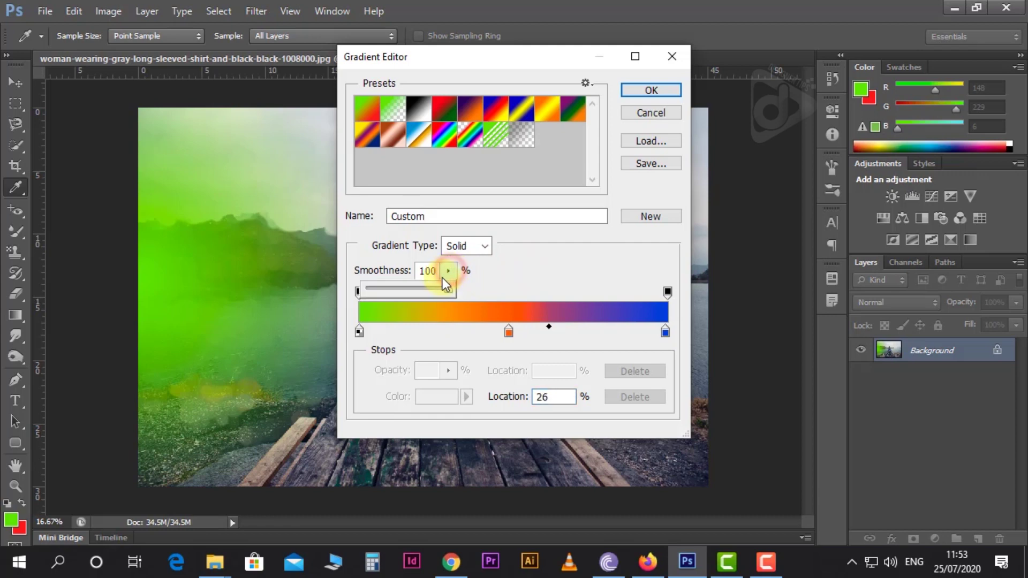
pyautogui.moveTo(422, 289); pyautogui.dragTo(451, 293)
pyautogui.click(541, 284)
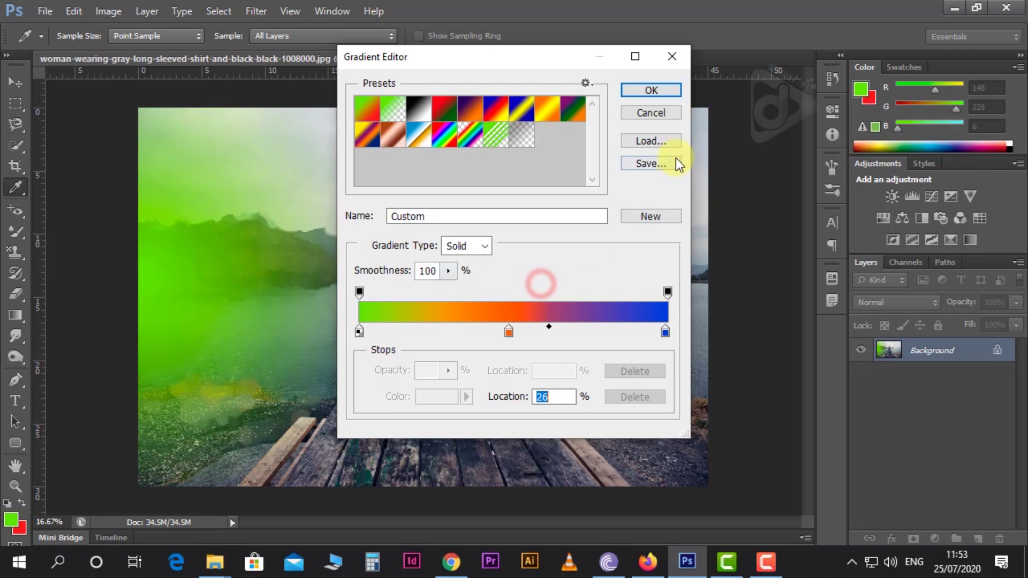
pyautogui.click(645, 88)
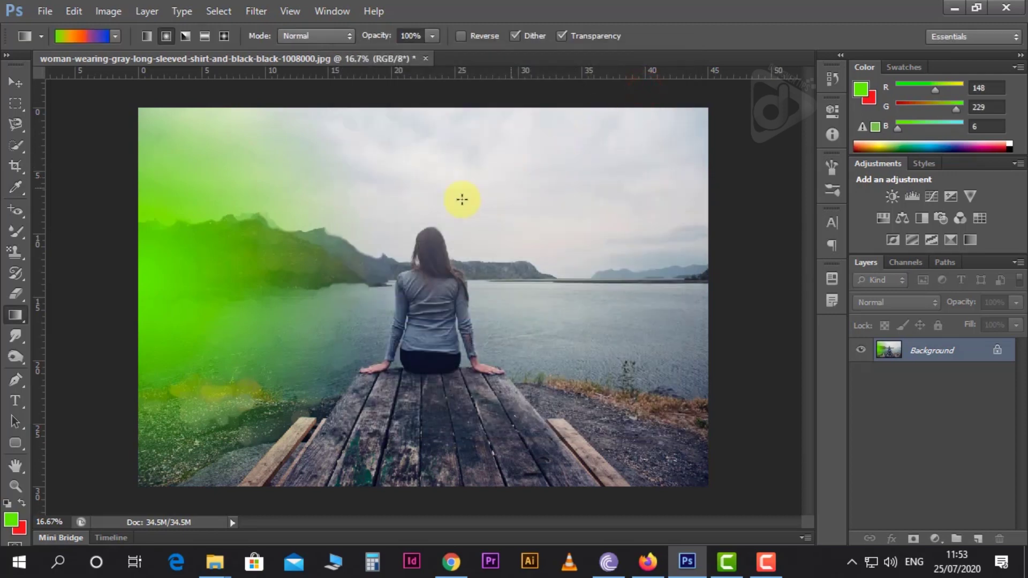
# - Draw the custom green-orange-blue gradient radially from the green hillside across to the far lake, and undo it
pyautogui.moveTo(247, 261); pyautogui.dragTo(605, 281)
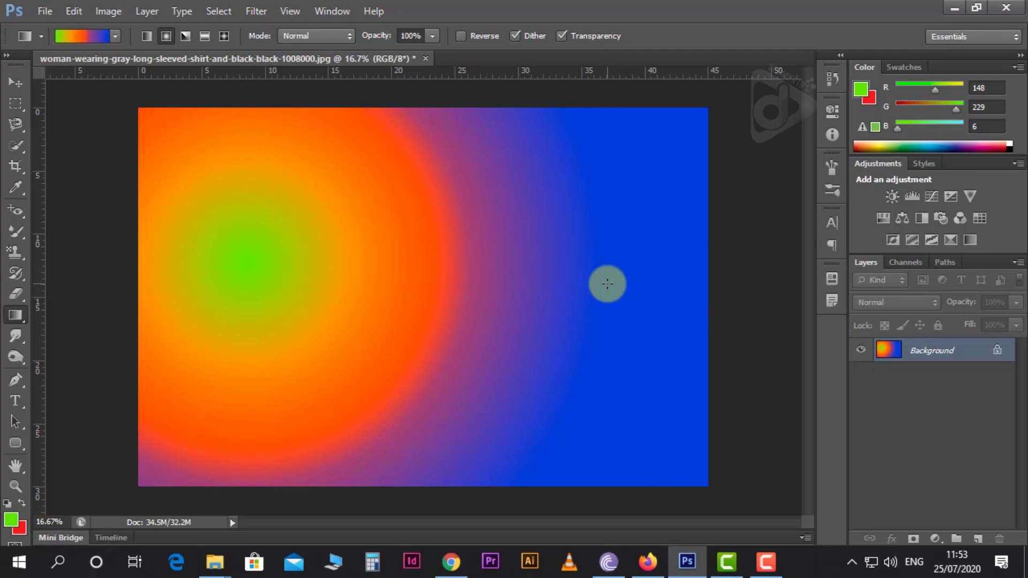
pyautogui.hotkey('ctrl', 'z')
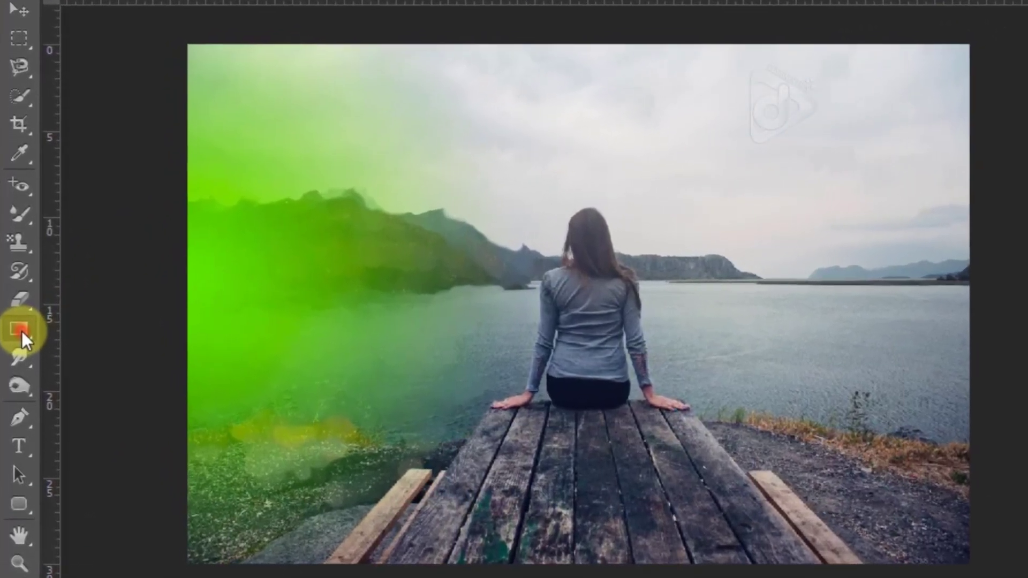
# - Activate the Paint Bucket tool and marquee a rectangle over the sky, lake and the woman's upper body
pyautogui.rightClick(16, 318)
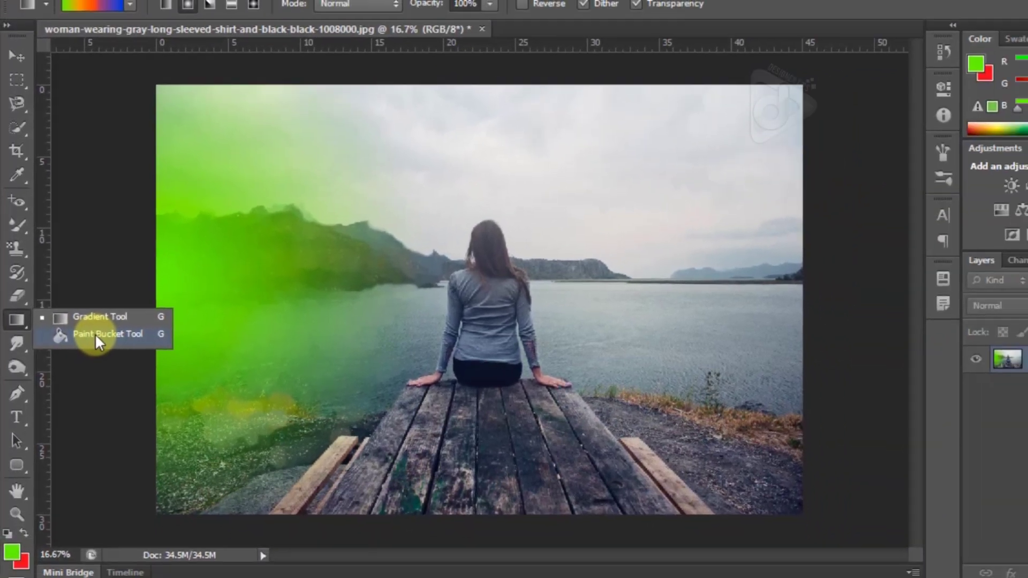
pyautogui.click(95, 333)
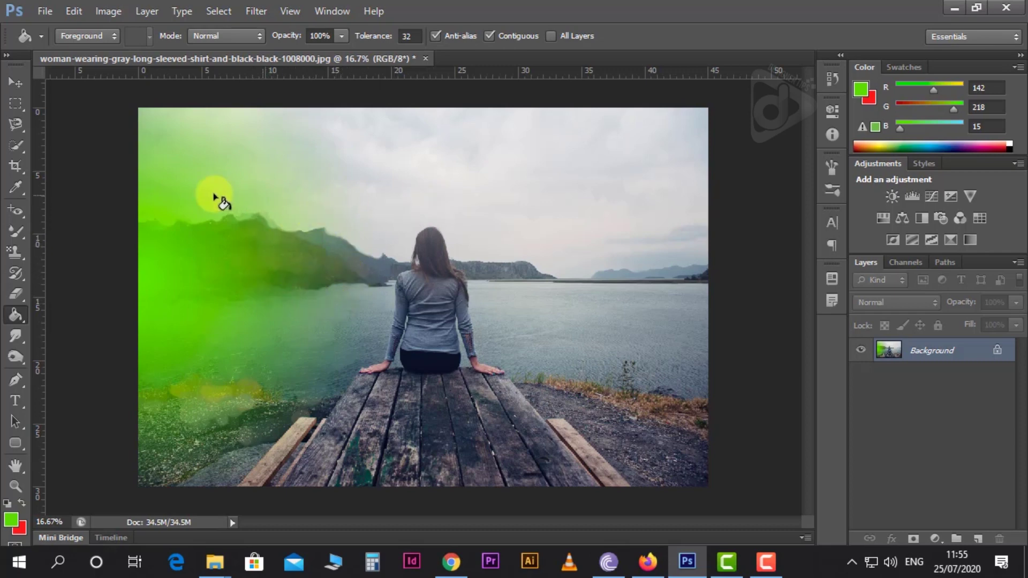
pyautogui.click(15, 104)
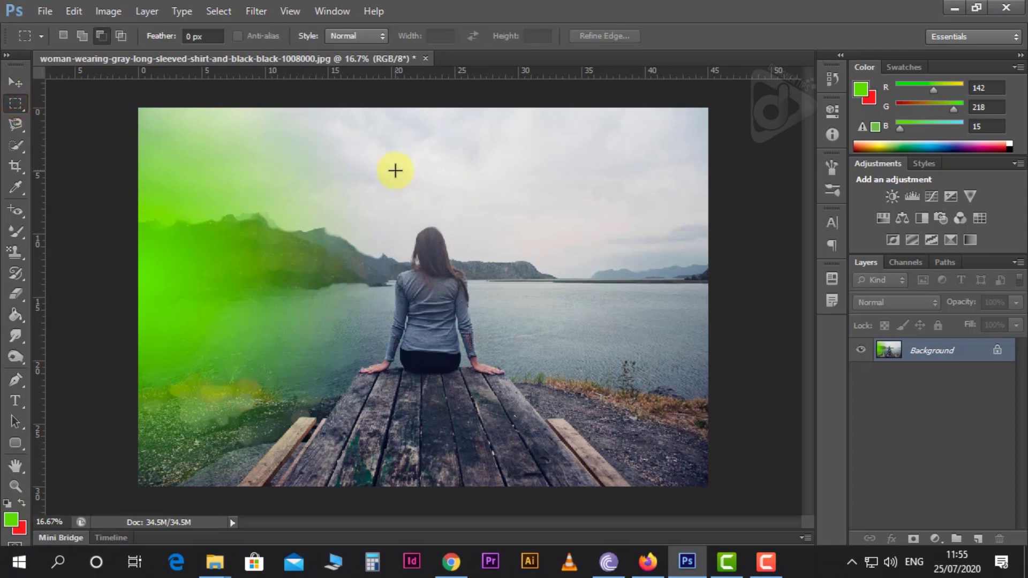
pyautogui.moveTo(387, 168); pyautogui.dragTo(586, 320)
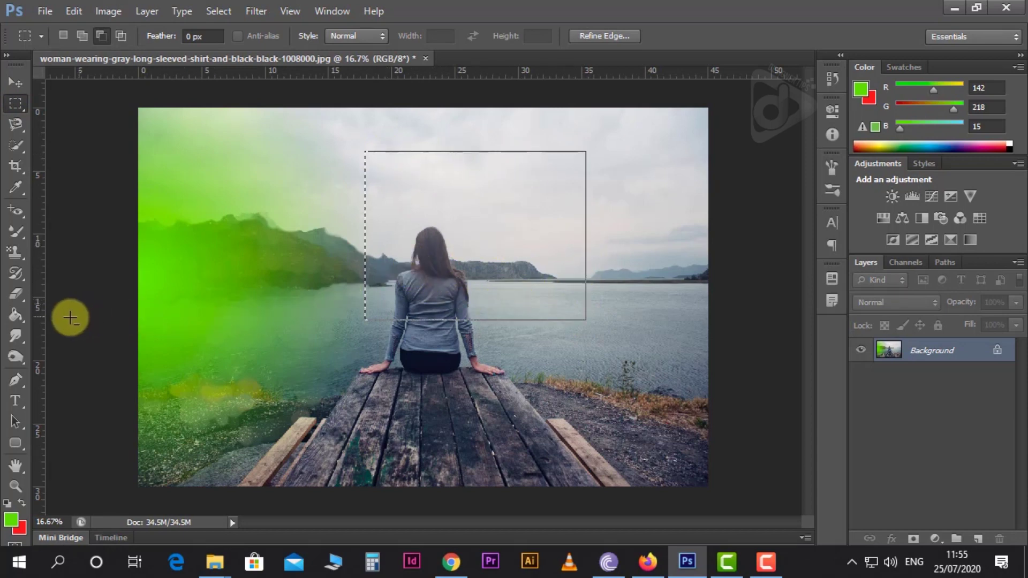
# - Fill the rectangular selection with the green foreground color on a new layer using the Paint Bucket tool
pyautogui.click(16, 315)
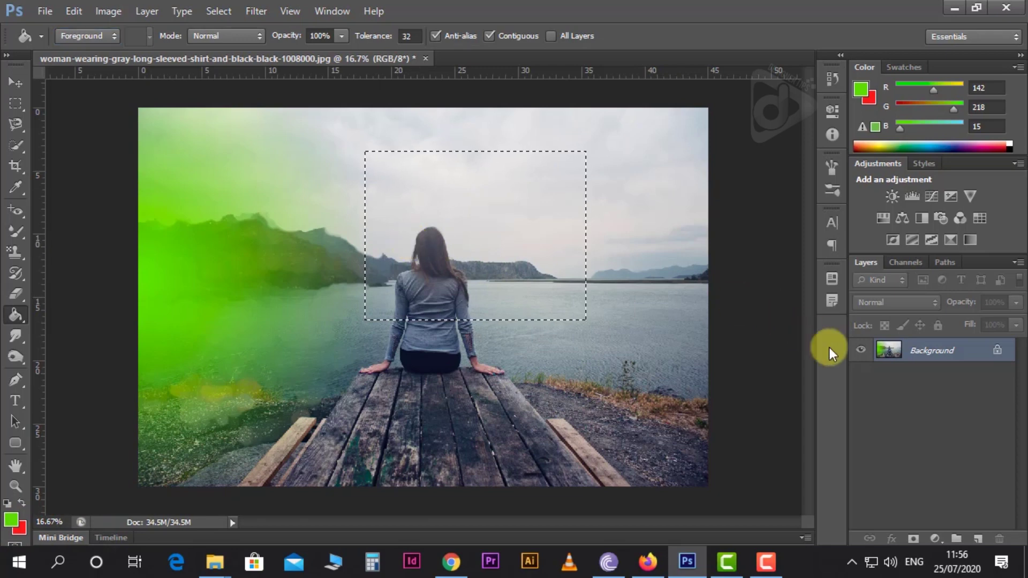
pyautogui.click(978, 539)
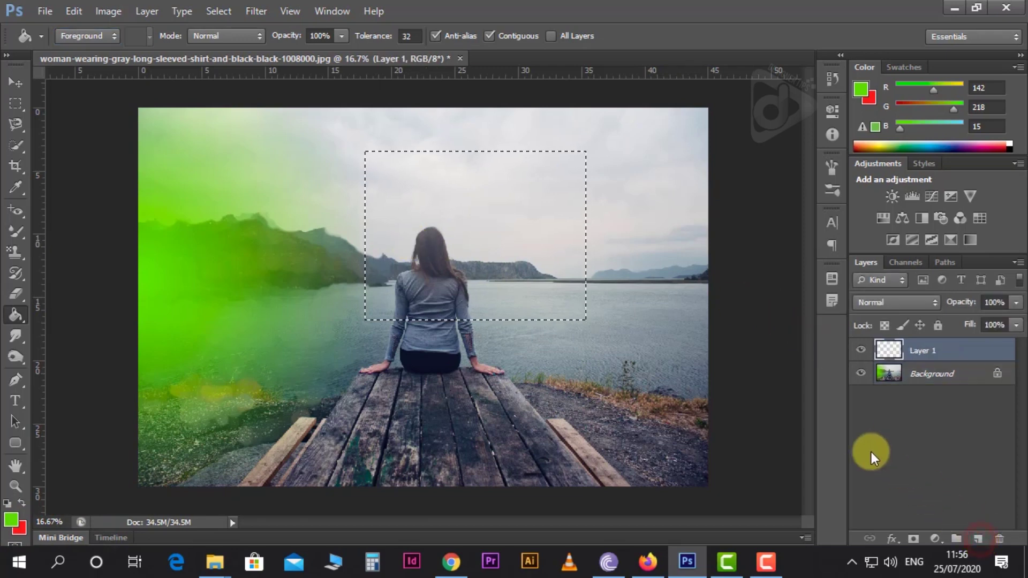
pyautogui.click(491, 209)
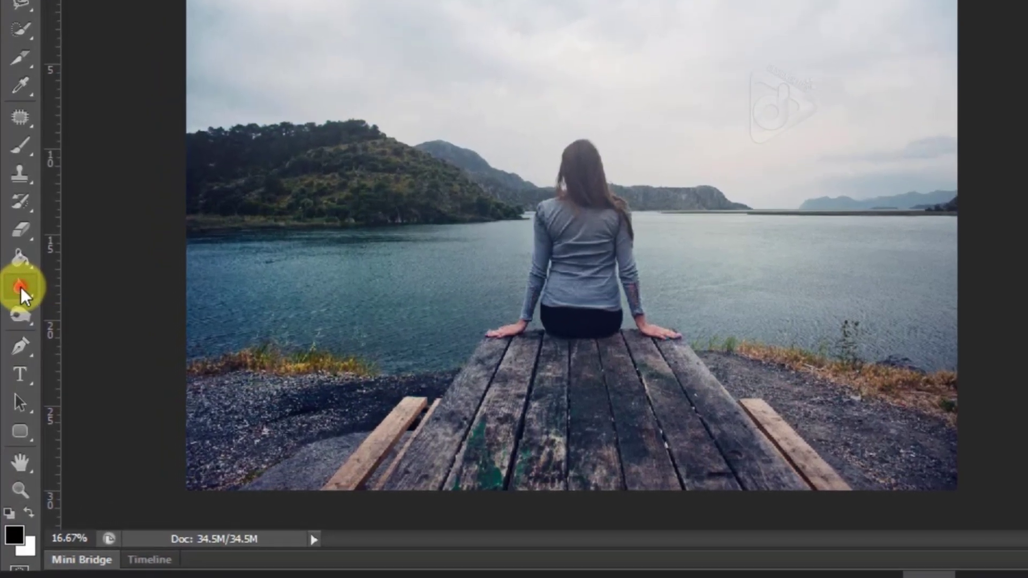
# - Select the Blur tool and switch to the document with the side-by-side girl portraits
pyautogui.click(15, 336)
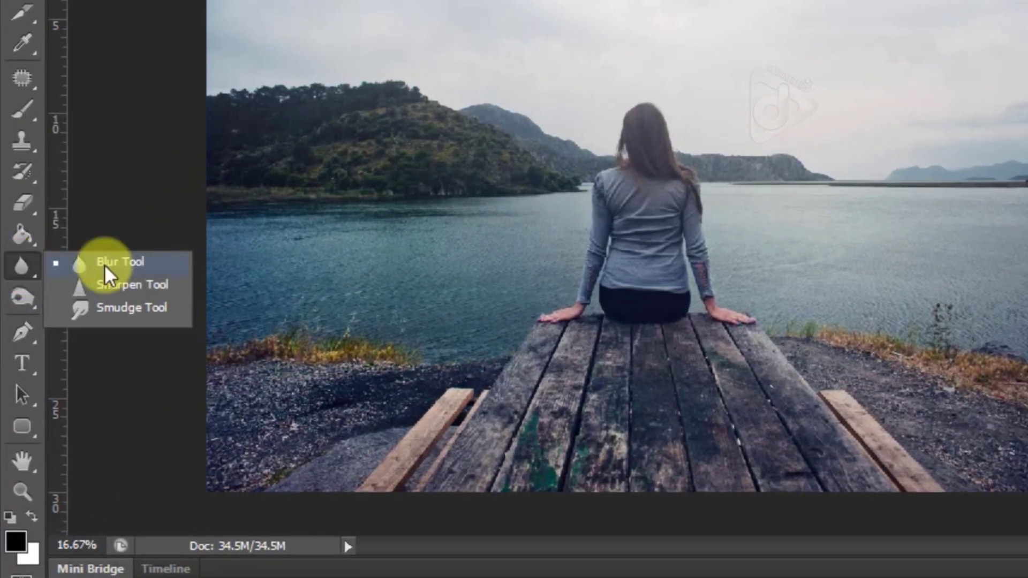
pyautogui.click(105, 264)
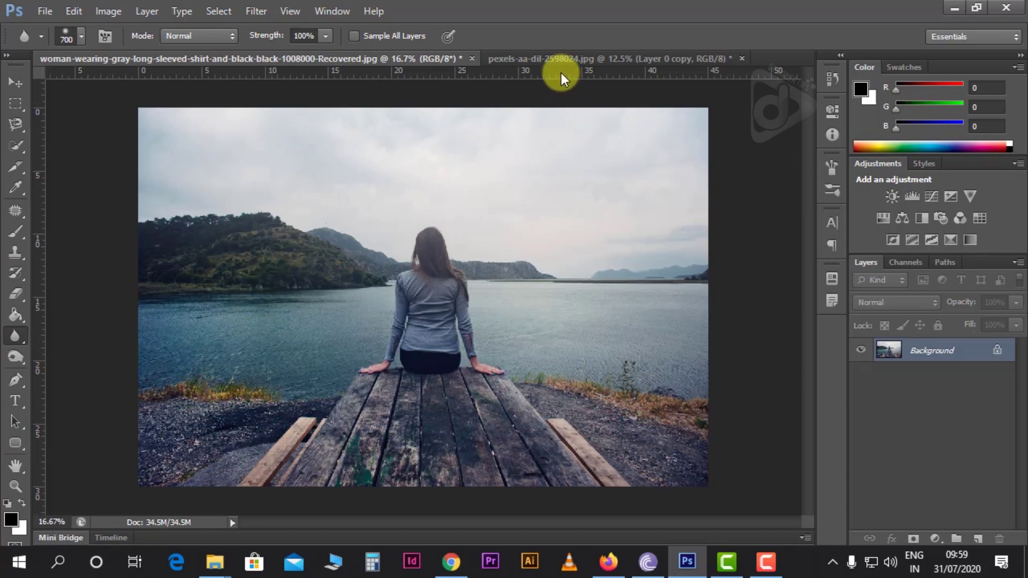
pyautogui.click(548, 60)
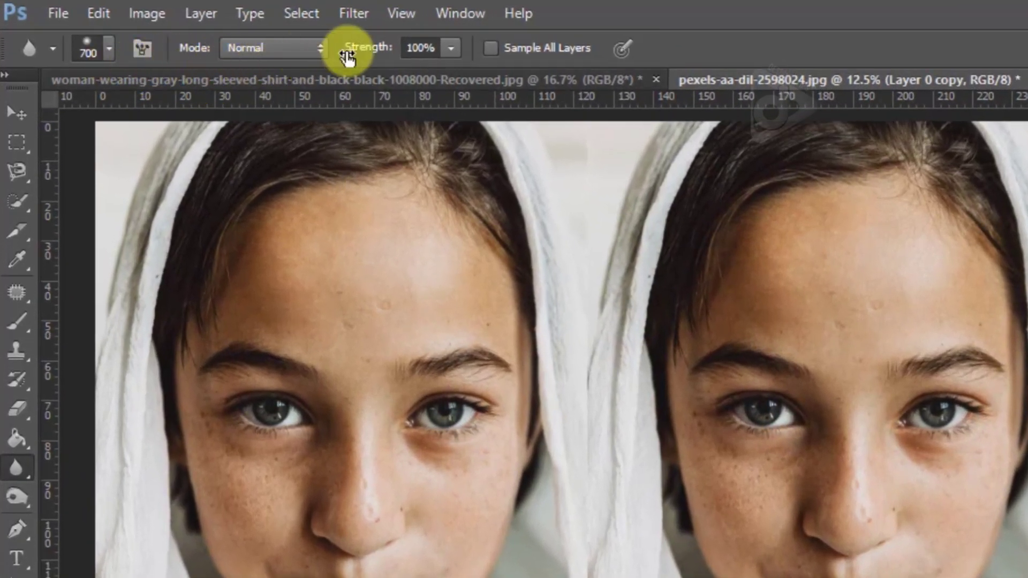
# - Configure the Blur tool with a 463 px brush, Normal mode and 100% strength
pyautogui.click(109, 53)
pyautogui.click(205, 113)
pyautogui.moveTo(209, 120); pyautogui.dragTo(222, 120)
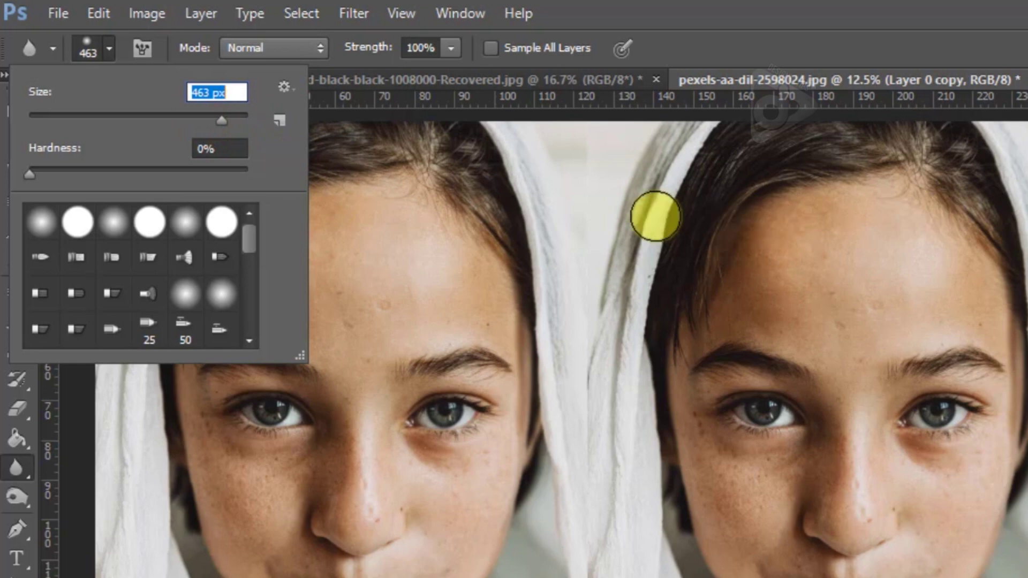
pyautogui.click(291, 45)
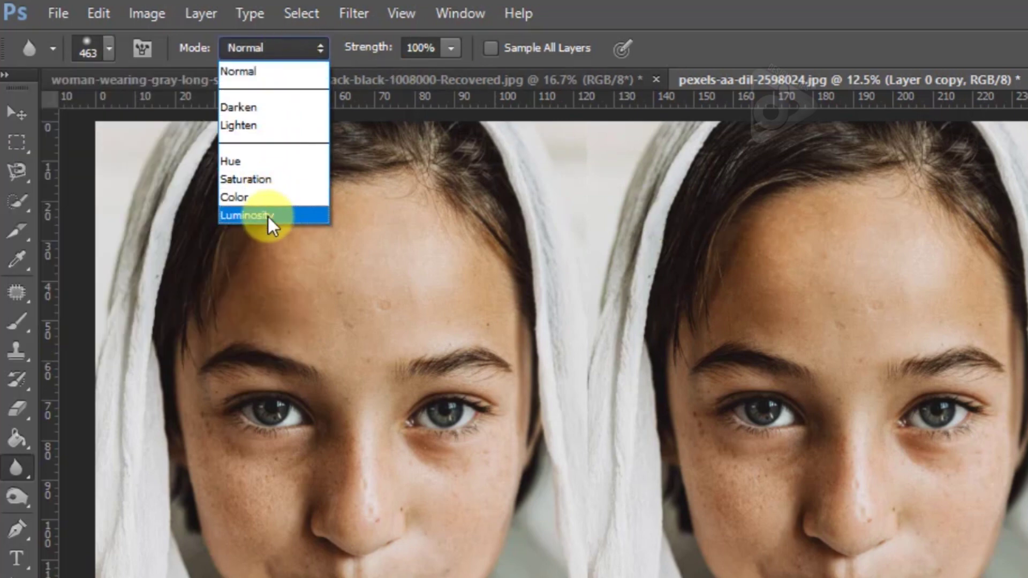
pyautogui.click(241, 75)
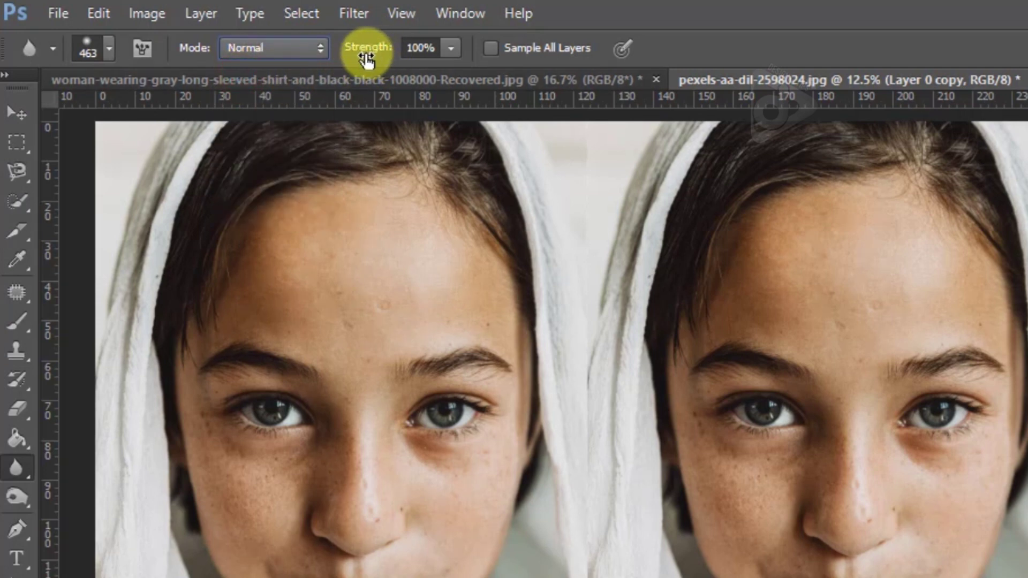
pyautogui.click(450, 50)
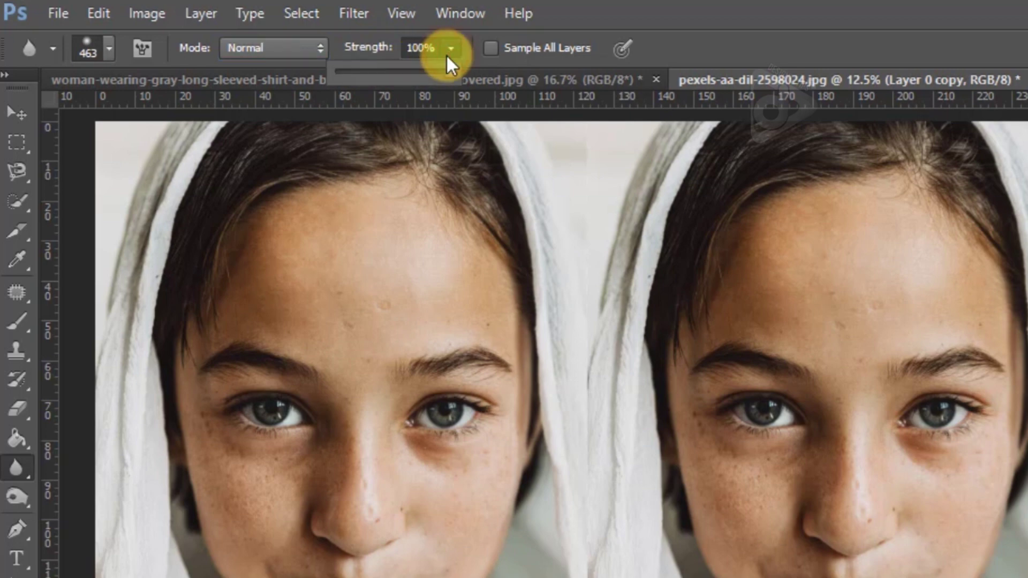
pyautogui.moveTo(409, 74); pyautogui.dragTo(391, 71)
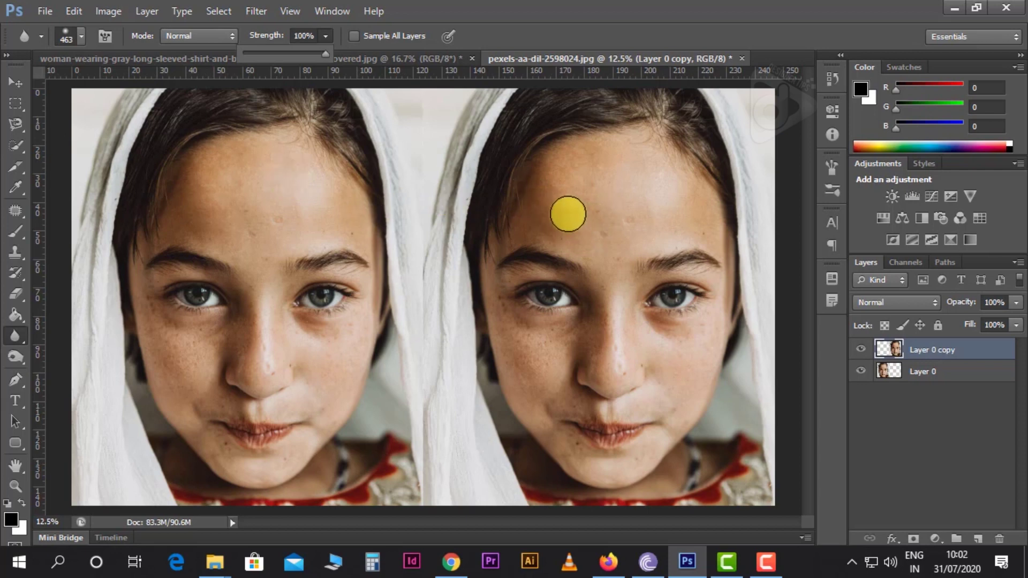
# - Blur several spots on the forehead of the right-hand portrait on Layer 0 copy with the 463 px brush
pyautogui.click(568, 214)
pyautogui.click(598, 192)
pyautogui.click(605, 200)
pyautogui.click(632, 209)
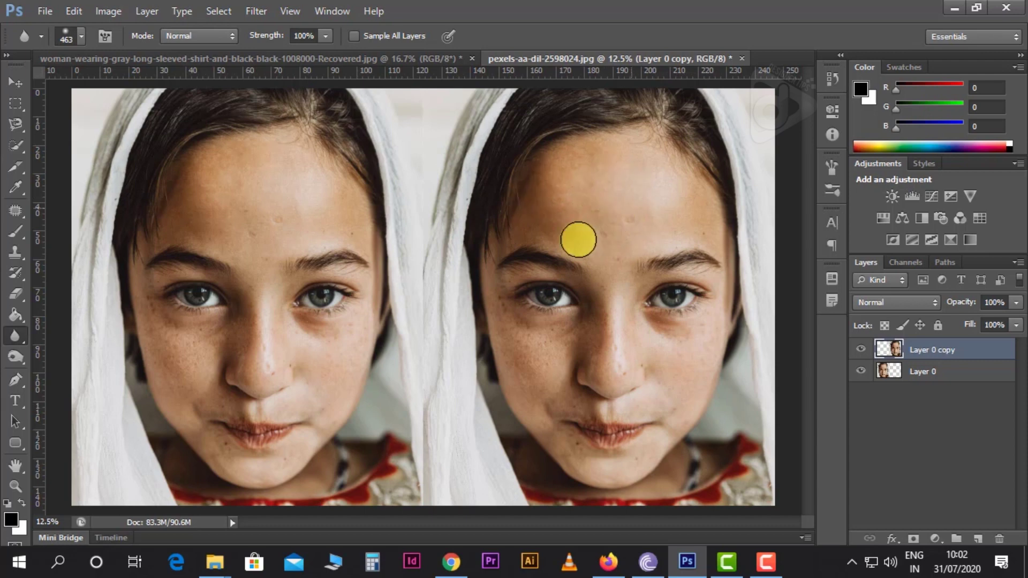
# - Enlarge the blur brush to 2800 px and blur the upper face of the right-hand portrait
pyautogui.press(']')
pyautogui.press(']')
pyautogui.press(']')
pyautogui.press(']')
pyautogui.press(']')
pyautogui.press(']')
pyautogui.press(']')
pyautogui.press(']')
pyautogui.press(']')
pyautogui.press(']')
pyautogui.press(']')
pyautogui.press(']')
pyautogui.press(']')
pyautogui.press(']')
pyautogui.press(']')
pyautogui.press(']')
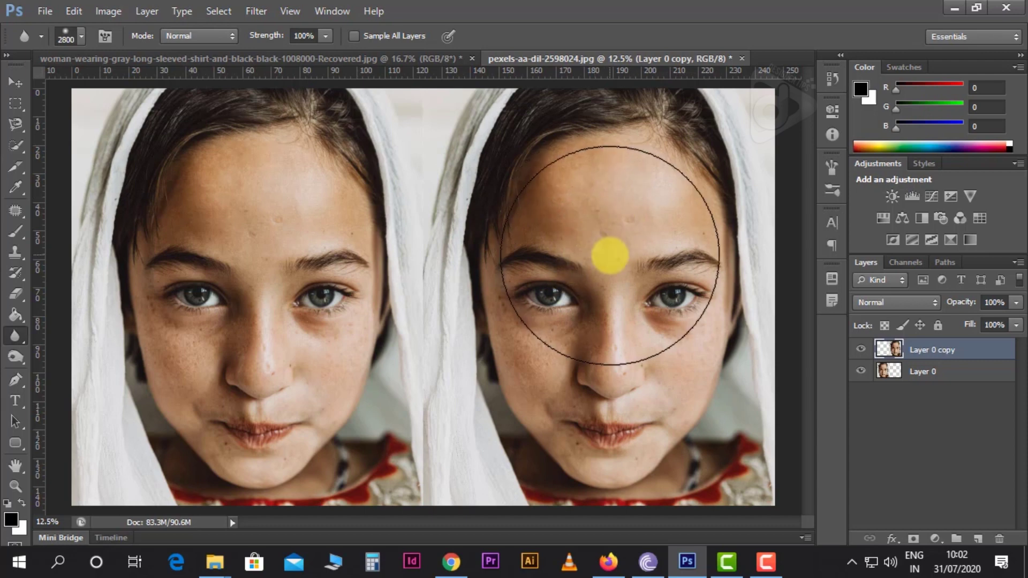
pyautogui.click(612, 202)
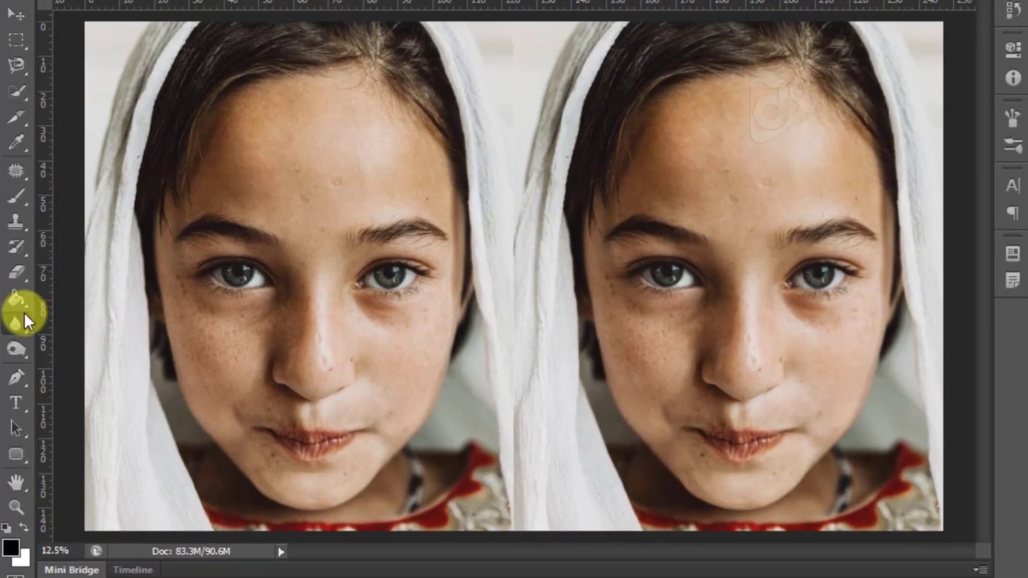
# - Select the Sharpen tool and set its strength to 100%
pyautogui.click(14, 335)
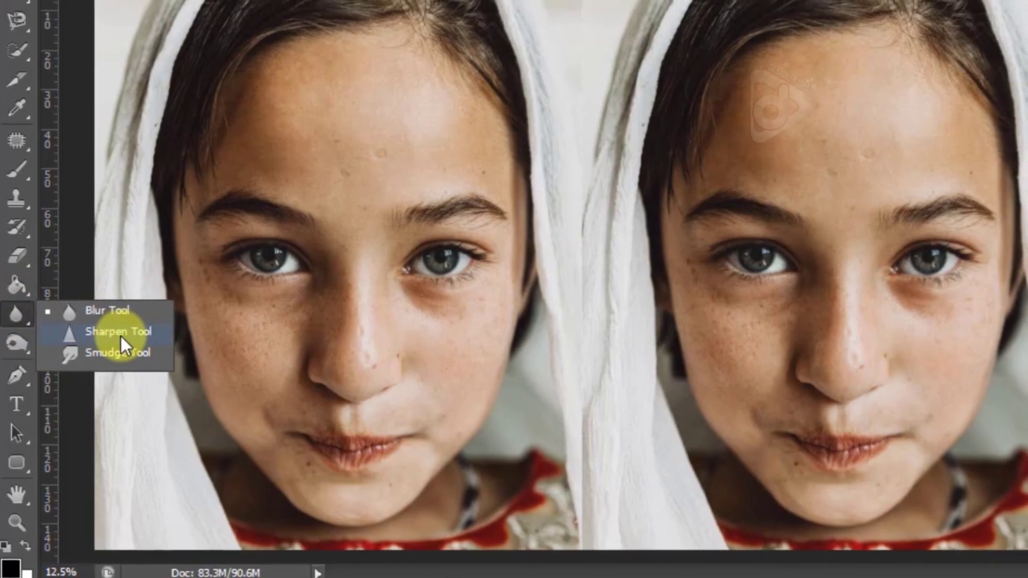
pyautogui.click(121, 335)
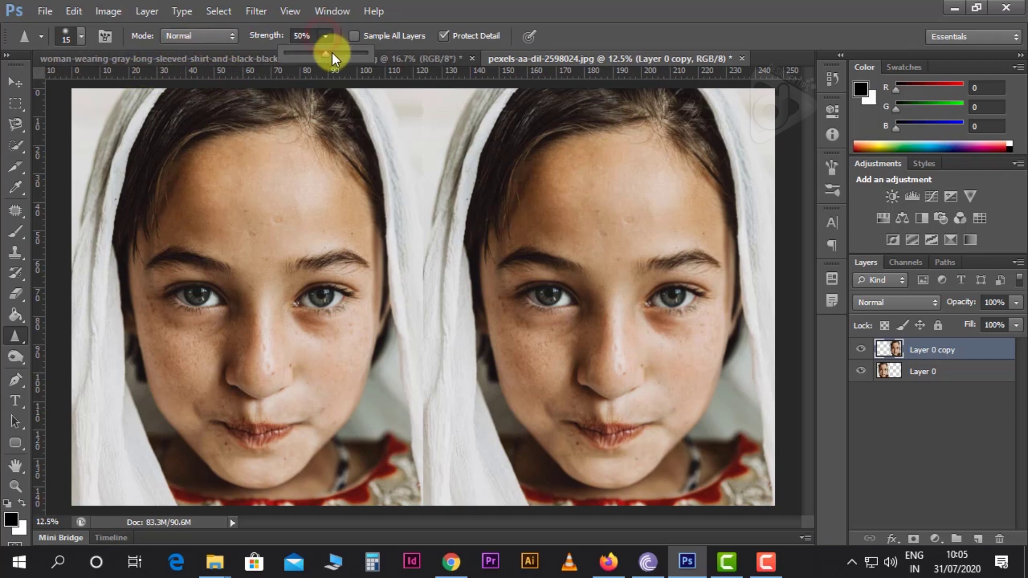
pyautogui.moveTo(326, 52); pyautogui.dragTo(371, 56)
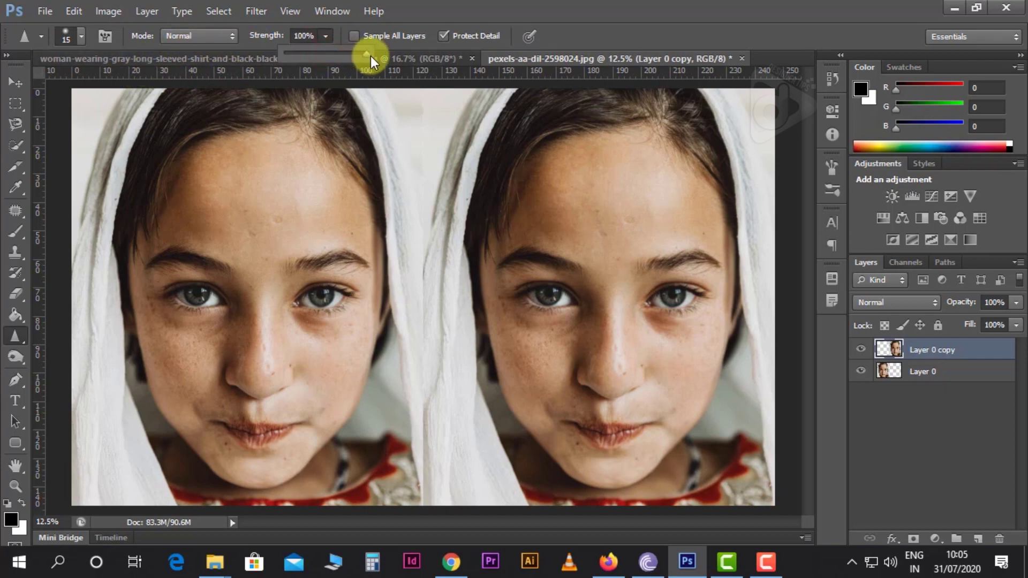
# - Reduce the sharpening brush to 175 px and sharpen the eyebrow on the right side of the right-hand portrait's face
pyautogui.hotkey('ctrl', '+')
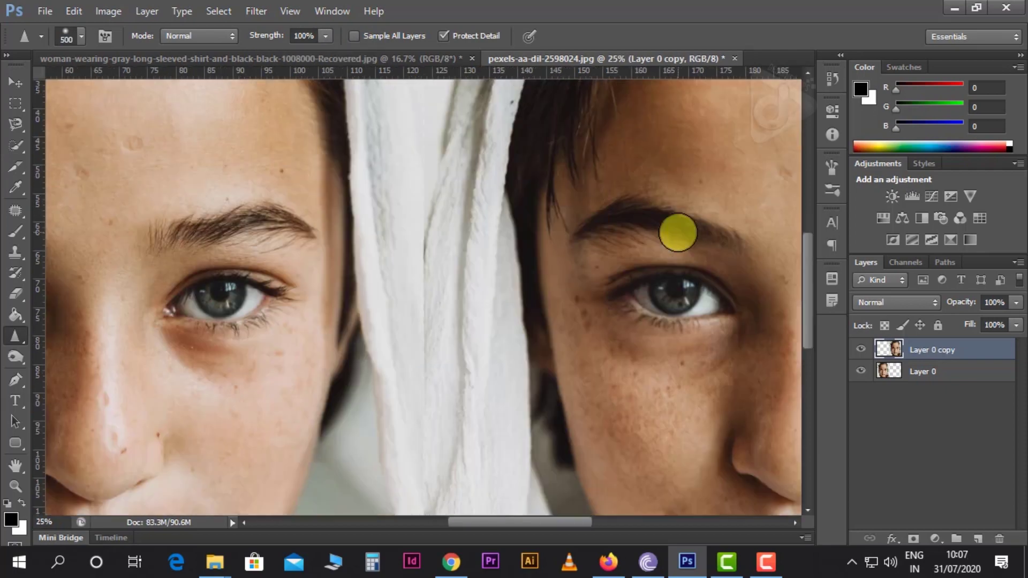
pyautogui.press('[')
pyautogui.moveTo(717, 244); pyautogui.dragTo(467, 251)
pyautogui.moveTo(583, 259)
pyautogui.mouseDown()
pyautogui.moveTo(506, 278)
pyautogui.moveTo(574, 241)
pyautogui.moveTo(569, 262)
pyautogui.moveTo(650, 236)
pyautogui.moveTo(642, 241)
pyautogui.mouseUp()
pyautogui.press('[')
pyautogui.press('[')
pyautogui.moveTo(531, 266)
pyautogui.mouseDown()
pyautogui.moveTo(552, 243)
pyautogui.moveTo(530, 278)
pyautogui.moveTo(563, 242)
pyautogui.moveTo(540, 276)
pyautogui.mouseUp()
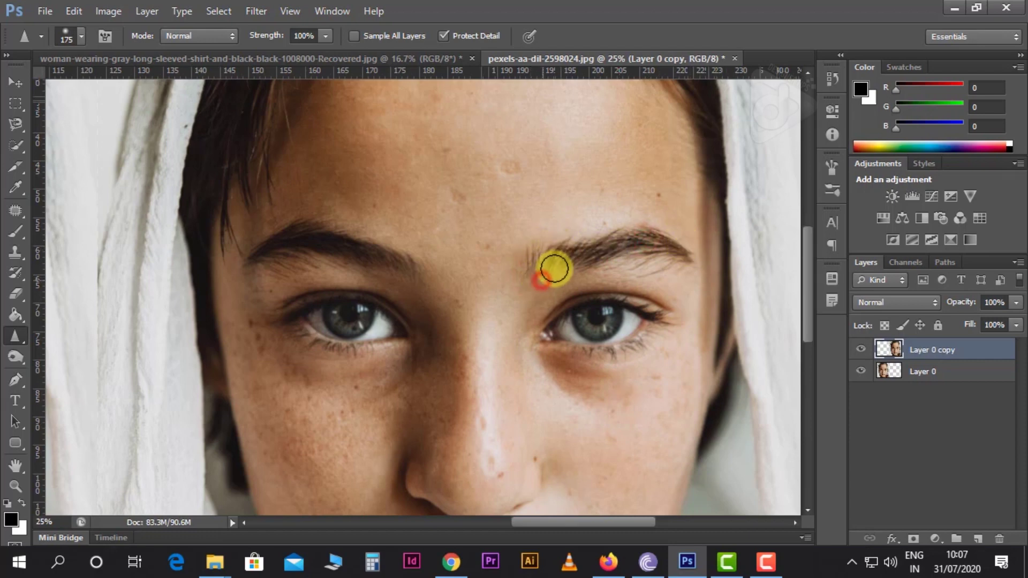
pyautogui.moveTo(679, 257); pyautogui.dragTo(661, 250)
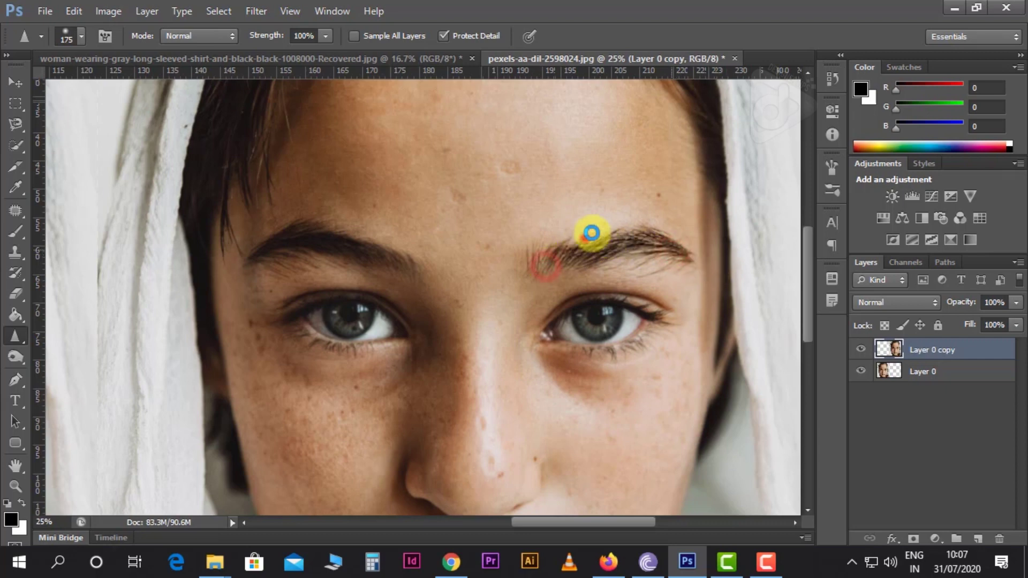
# - Sharpen the eyebrow on the left side of the right-hand portrait's face with the 175 px brush
pyautogui.moveTo(380, 263)
pyautogui.mouseDown()
pyautogui.moveTo(364, 249)
pyautogui.moveTo(307, 246)
pyautogui.mouseUp()
pyautogui.moveTo(306, 248)
pyautogui.mouseDown()
pyautogui.moveTo(294, 257)
pyautogui.moveTo(396, 259)
pyautogui.moveTo(392, 269)
pyautogui.moveTo(297, 250)
pyautogui.moveTo(323, 243)
pyautogui.moveTo(344, 252)
pyautogui.moveTo(335, 261)
pyautogui.mouseUp()
pyautogui.hotkey('ctrl', '-')
pyautogui.hotkey('ctrl', '-')
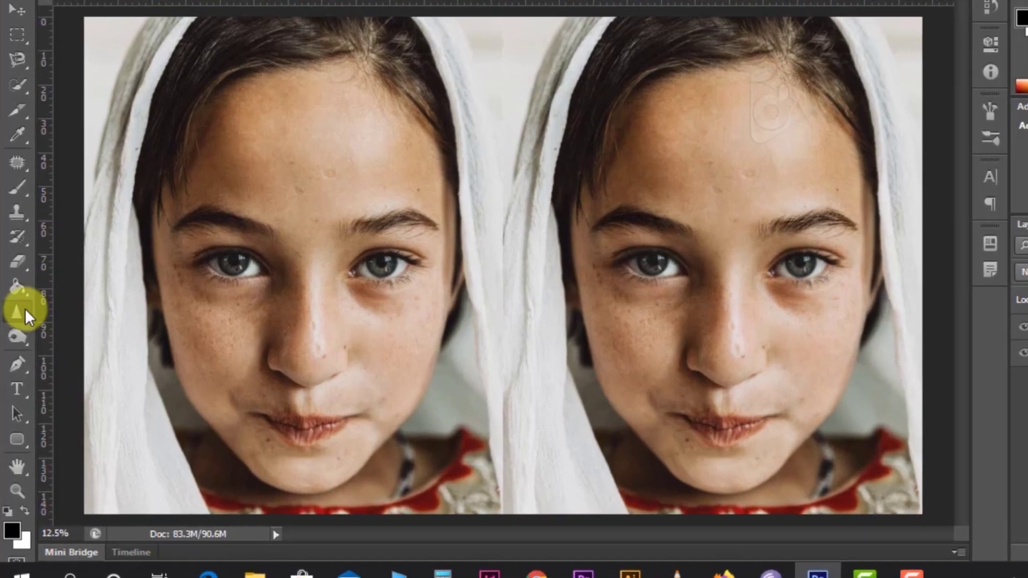
# - Select the Smudge tool, enlarge its brush to 900 px and smudge the hairline above the right-hand portrait's forehead
pyautogui.click(18, 335)
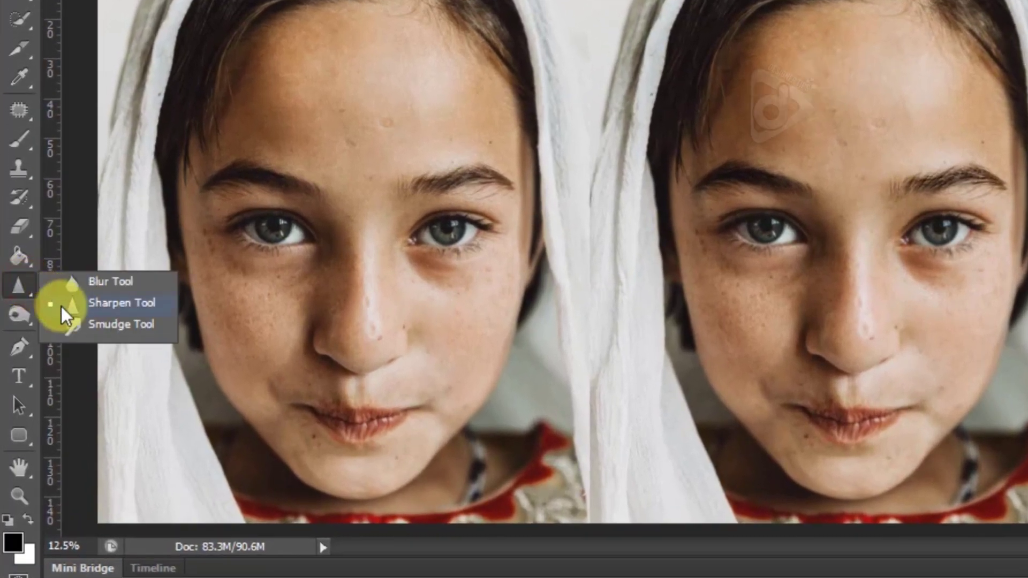
pyautogui.click(89, 327)
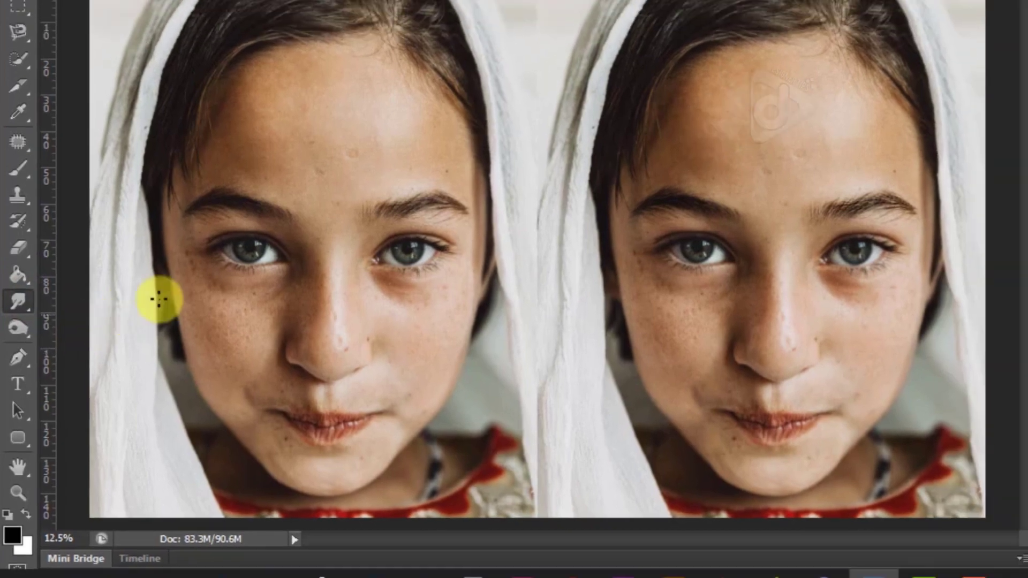
pyautogui.press(']')
pyautogui.press(']')
pyautogui.press(']')
pyautogui.press(']')
pyautogui.press(']')
pyautogui.press(']')
pyautogui.press(']')
pyautogui.press(']')
pyautogui.press(']')
pyautogui.press(']')
pyautogui.press(']')
pyautogui.press(']')
pyautogui.press(']')
pyautogui.press(']')
pyautogui.press(']')
pyautogui.press(']')
pyautogui.press(']')
pyautogui.press(']')
pyautogui.press(']')
pyautogui.press(']')
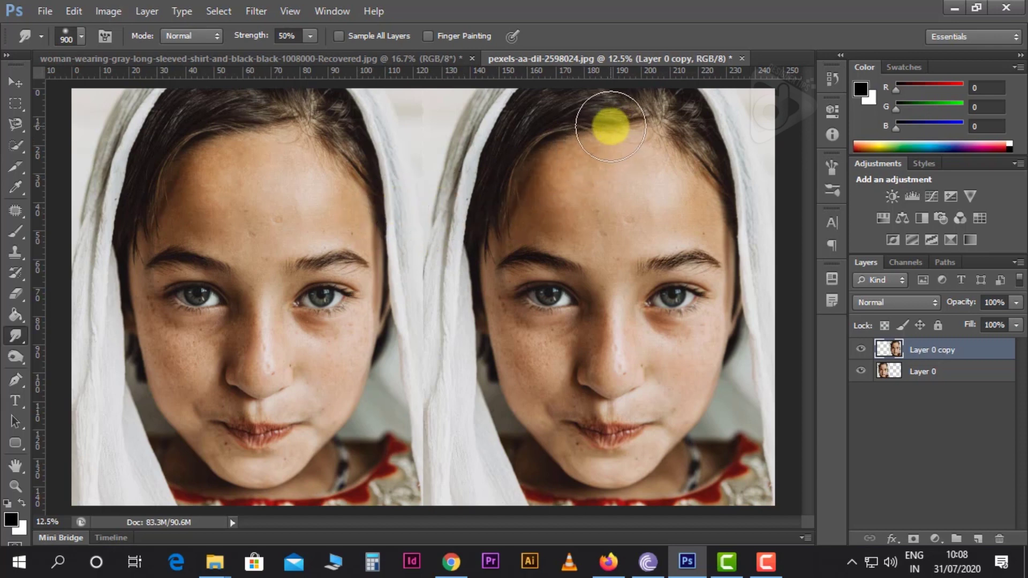
pyautogui.moveTo(609, 128)
pyautogui.mouseDown()
pyautogui.moveTo(552, 112)
pyautogui.moveTo(562, 137)
pyautogui.moveTo(567, 123)
pyautogui.mouseUp()
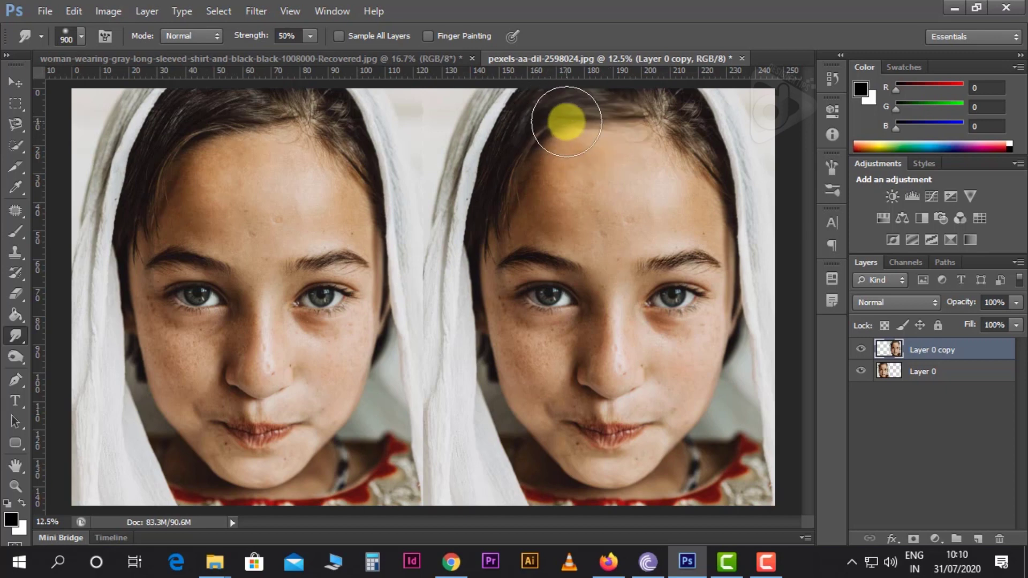